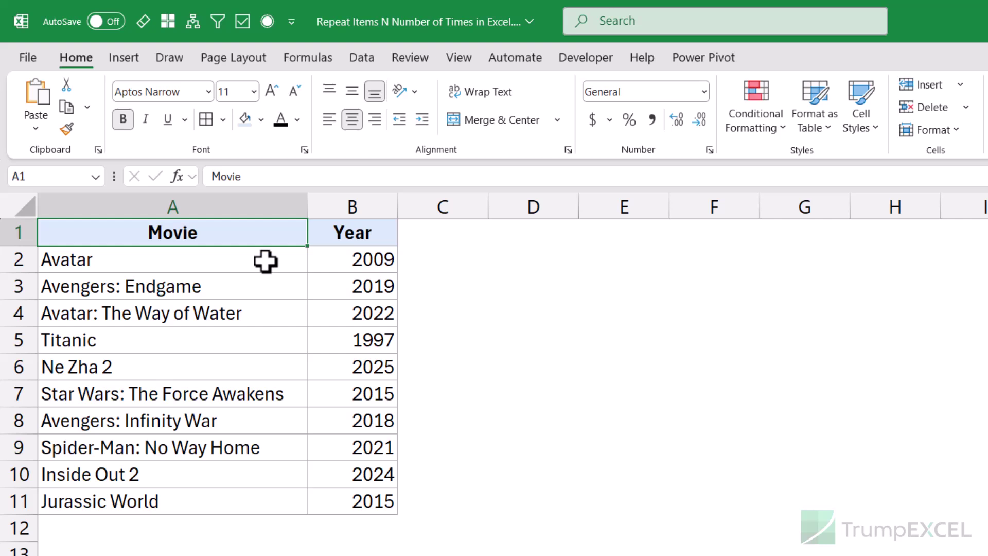
Convert the Movie and Year list in A1:B11 into table Table8 with headers.
{"action": "left_click_drag", "start_coordinate": [269, 262], "coordinate": [328, 265]}
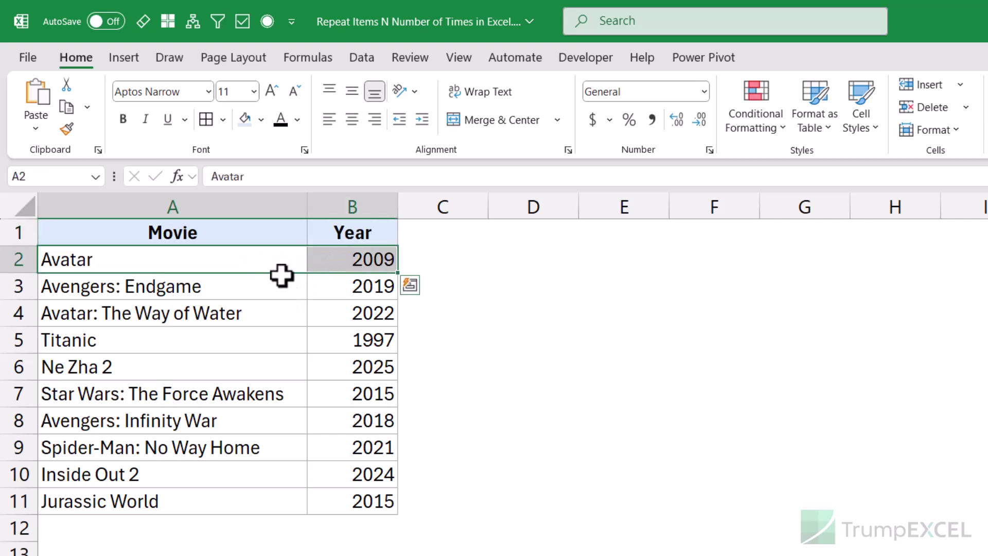
{"action": "left_click_drag", "start_coordinate": [272, 286], "coordinate": [332, 287]}
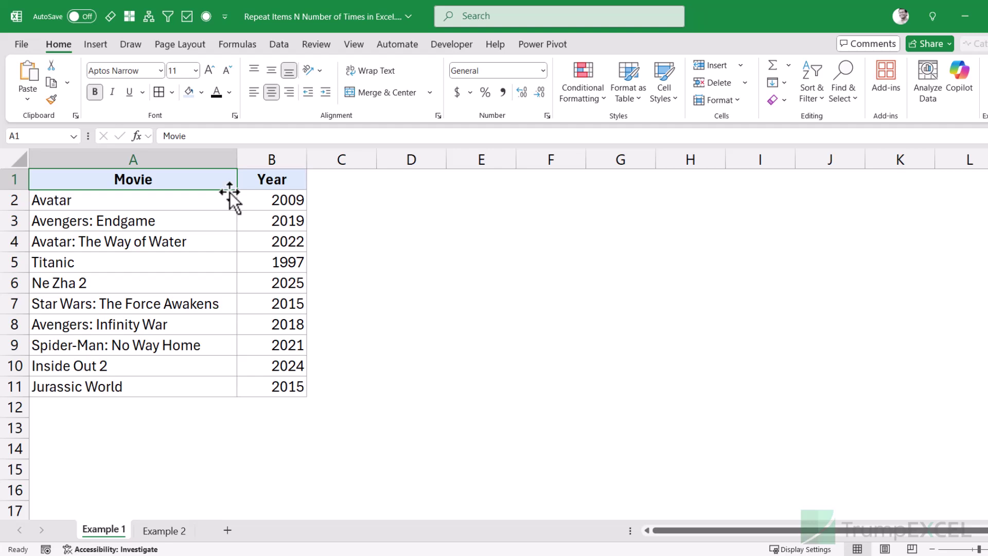
{"action": "left_click", "coordinate": [218, 222]}
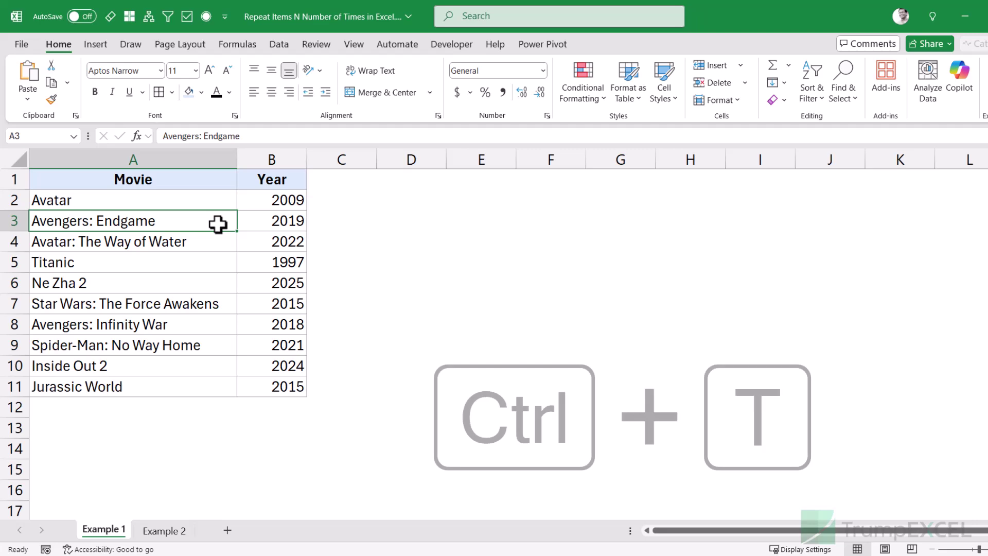
{"action": "key", "text": "ctrl+t"}
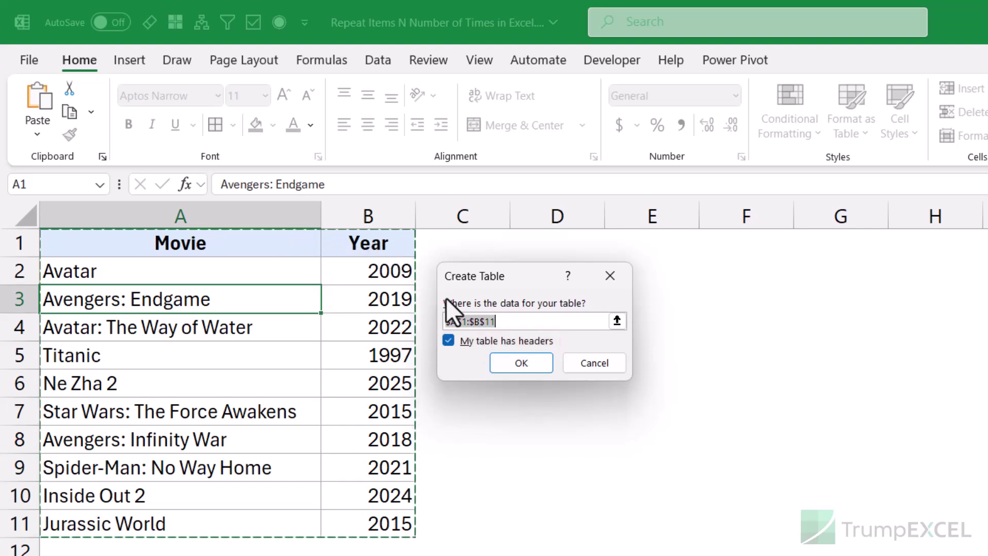
{"action": "left_click", "coordinate": [505, 361]}
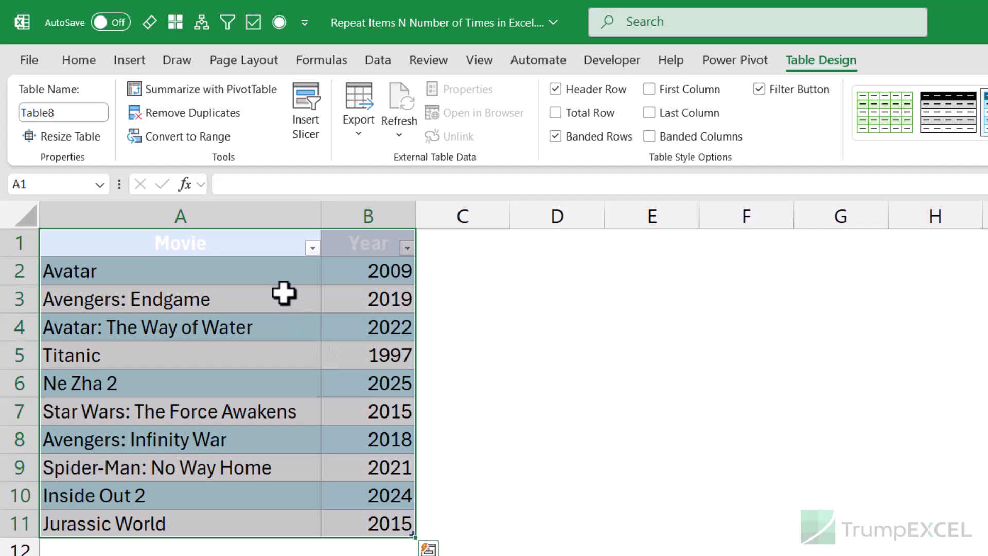
{"action": "left_click", "coordinate": [269, 326]}
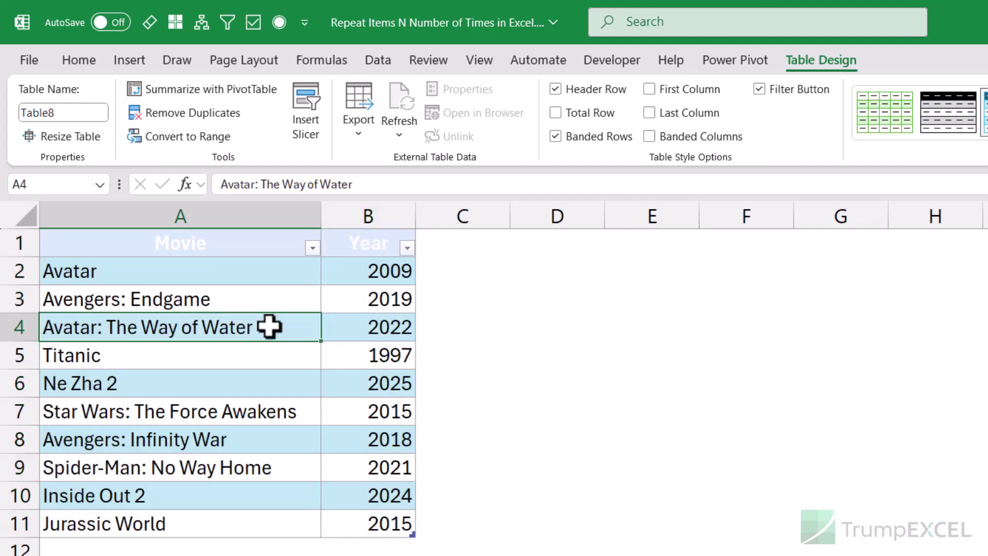
{"action": "left_click", "coordinate": [378, 61]}
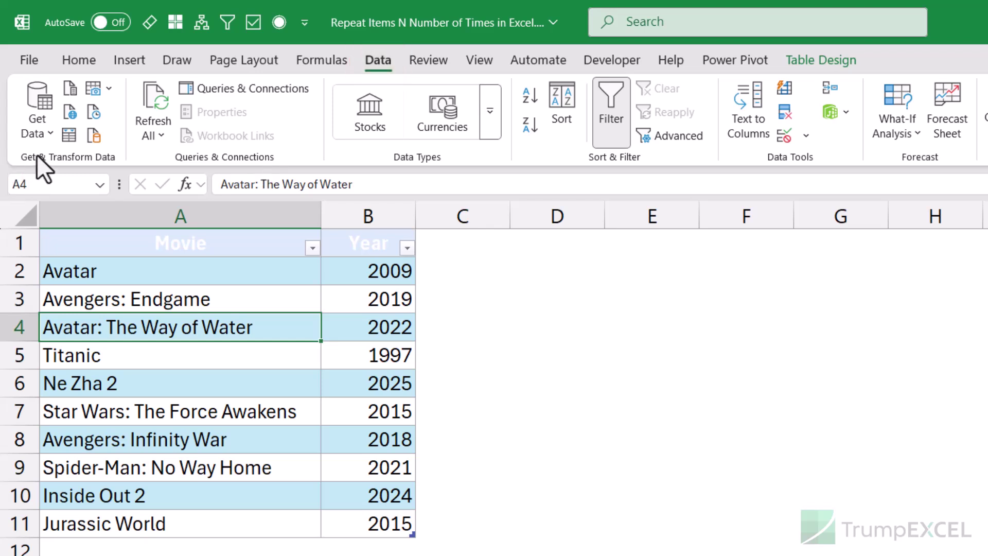
Send Table8 from the table range into the Power Query Editor.
{"action": "left_click", "coordinate": [69, 137]}
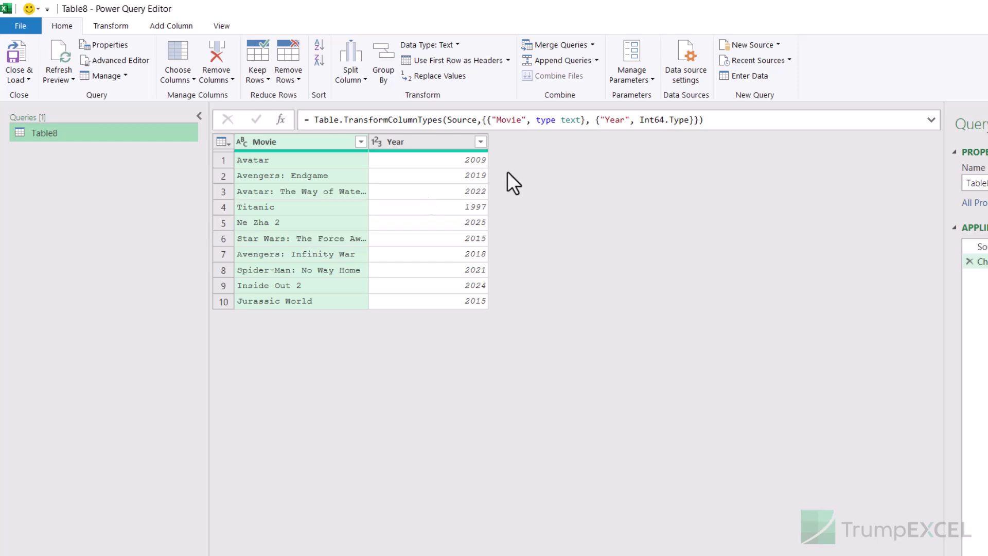
{"action": "left_click", "coordinate": [325, 162]}
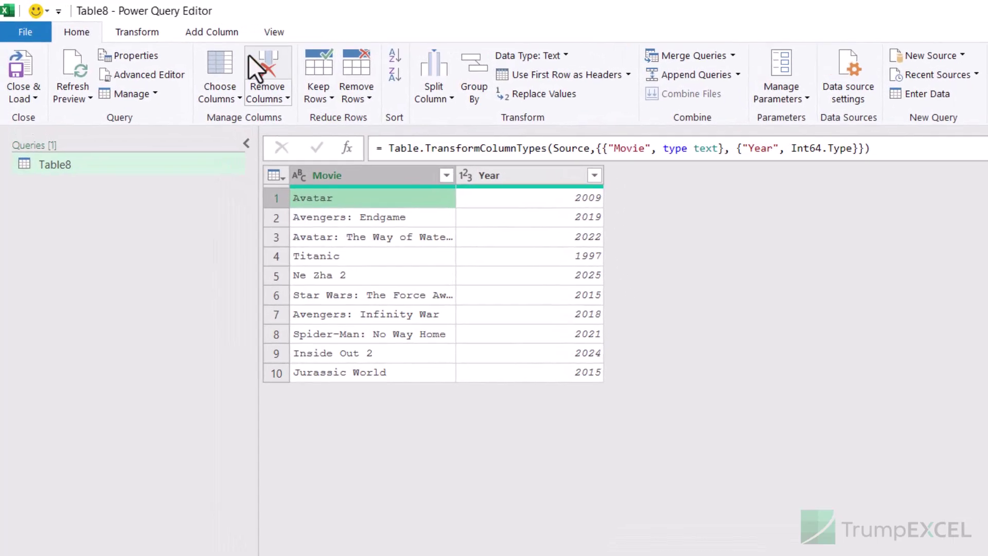
Add a column named Custom with the formula {1..5}.
{"action": "left_click", "coordinate": [172, 27]}
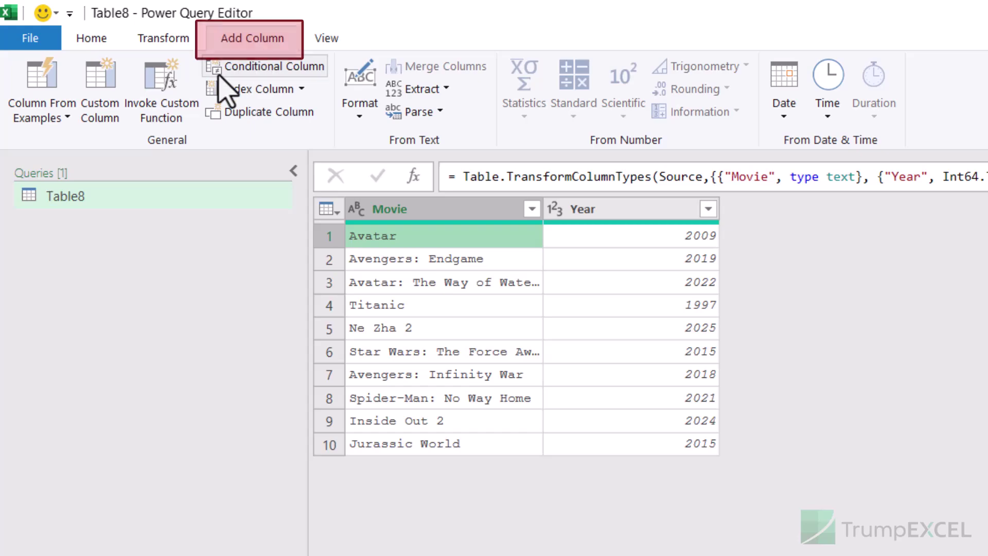
{"action": "left_click", "coordinate": [99, 100]}
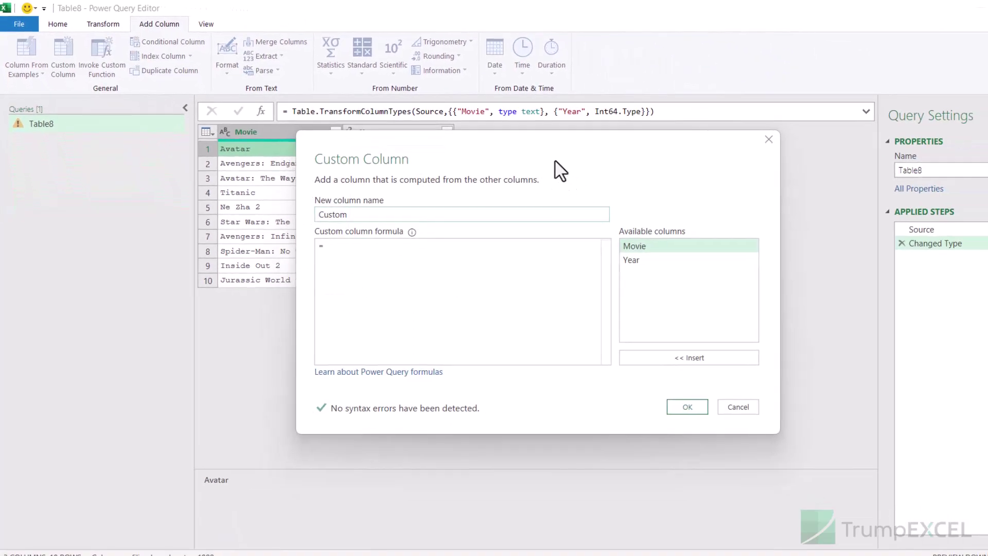
{"action": "left_click_drag", "start_coordinate": [559, 170], "coordinate": [690, 169]}
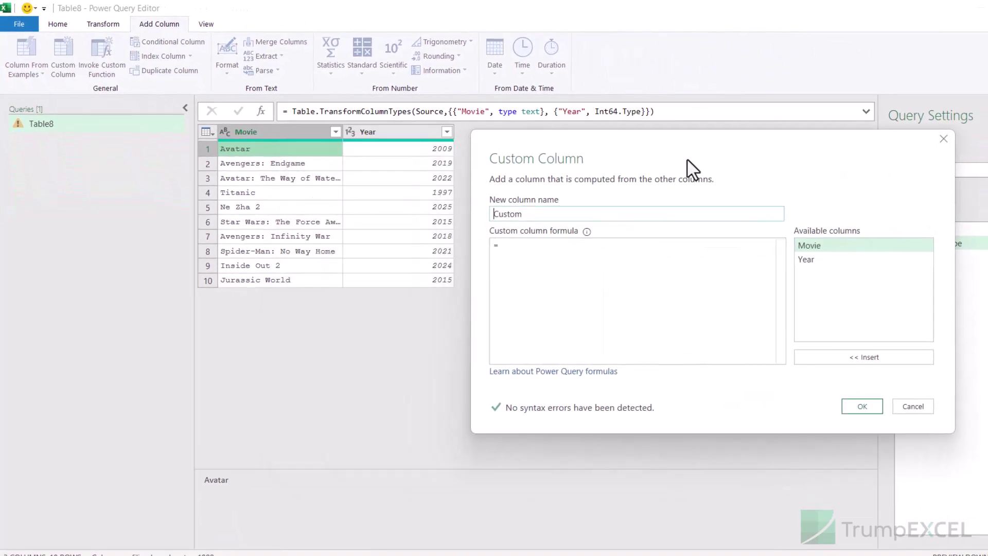
{"action": "left_click", "coordinate": [613, 258]}
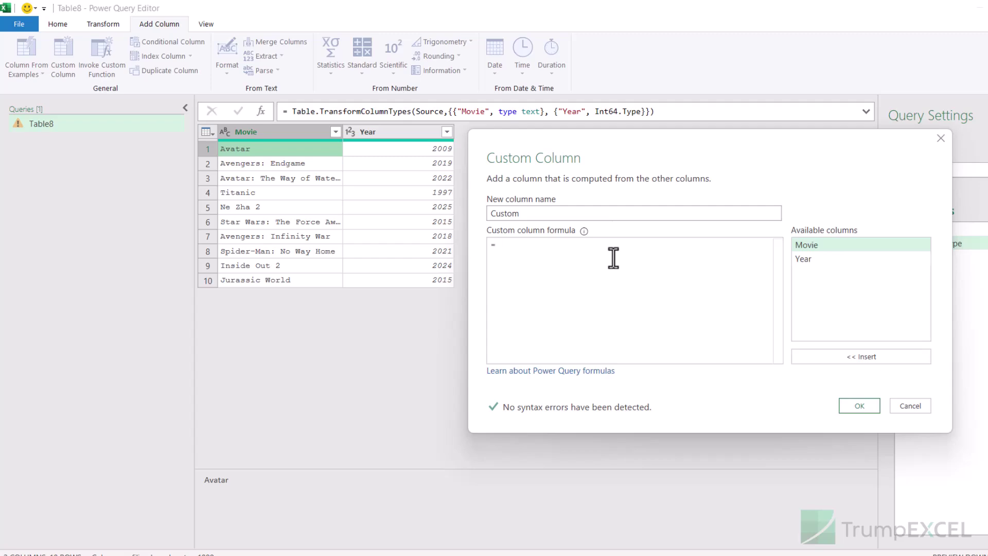
{"action": "type", "text": "{}"}
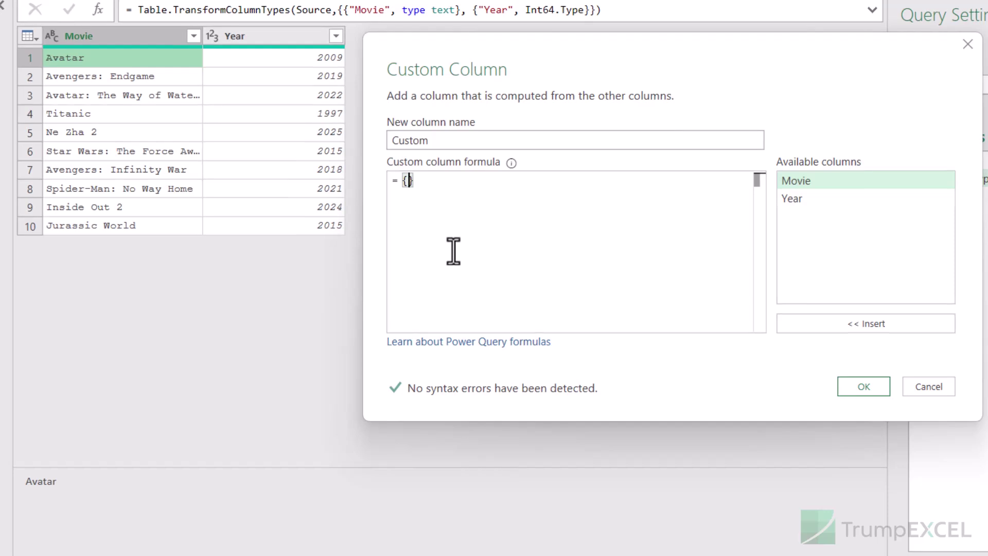
{"action": "type", "text": "1"}
{"action": "type", "text": "..5"}
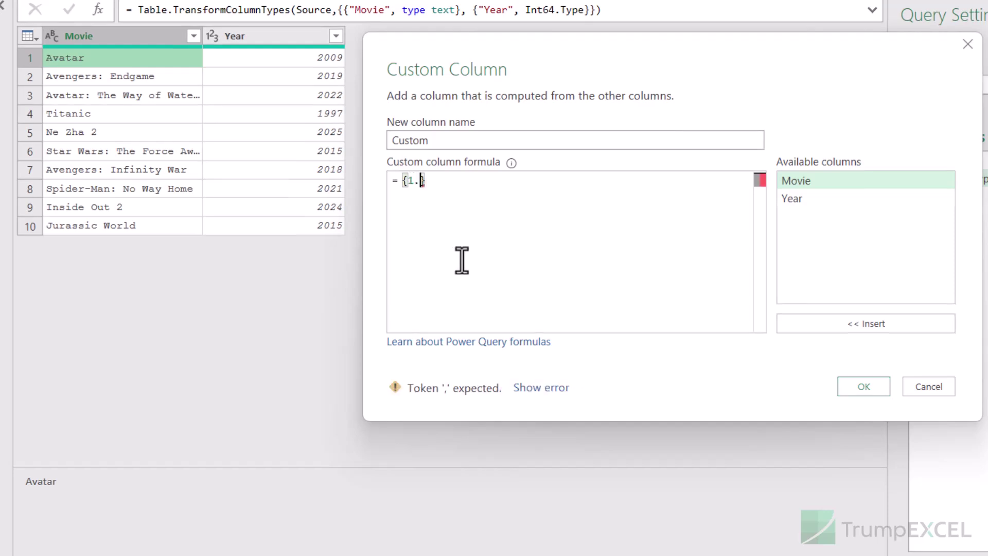
{"action": "key", "text": "Right"}
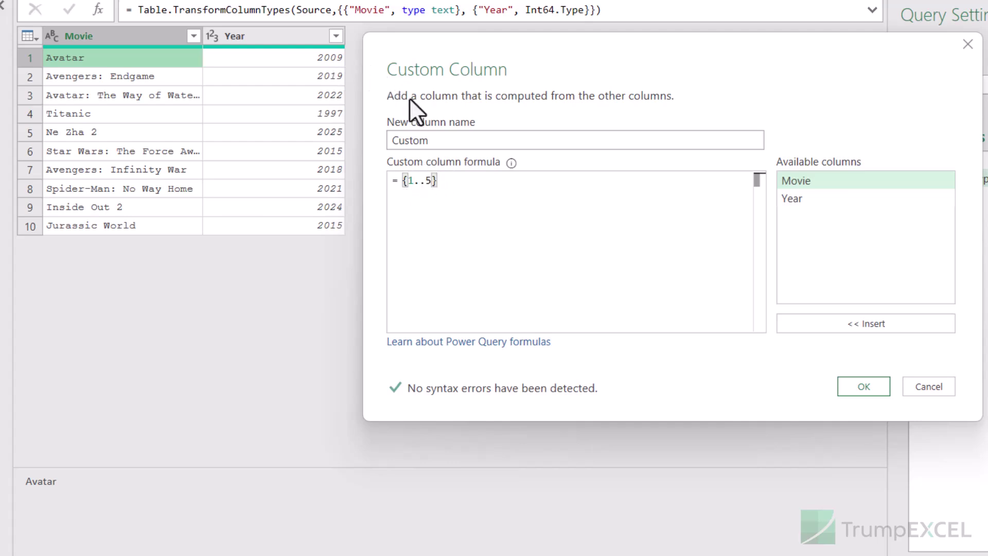
{"action": "left_click", "coordinate": [860, 387]}
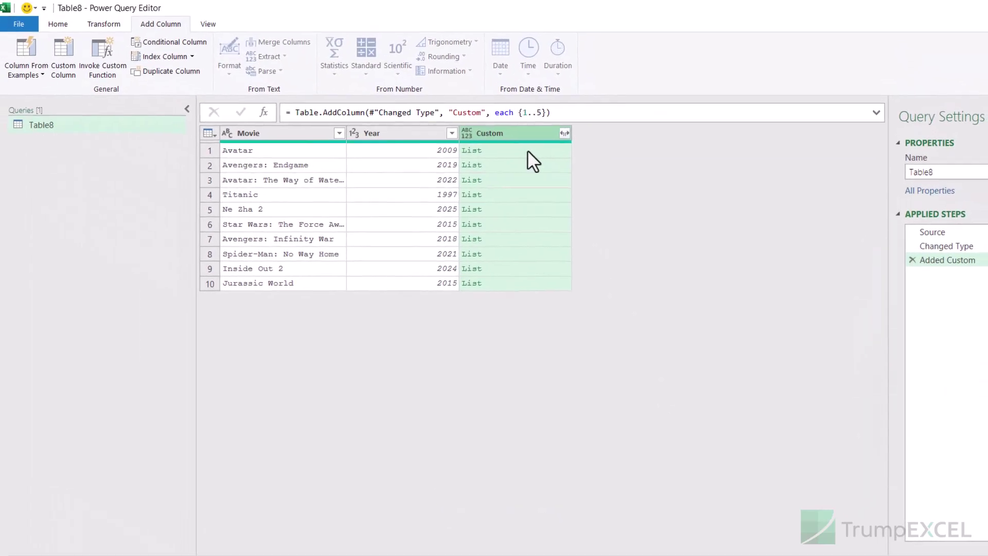
Preview the 1–5 lists in Avatar's and Avengers: Endgame's Custom cells, then bring up the column's expand options.
{"action": "left_click", "coordinate": [527, 150]}
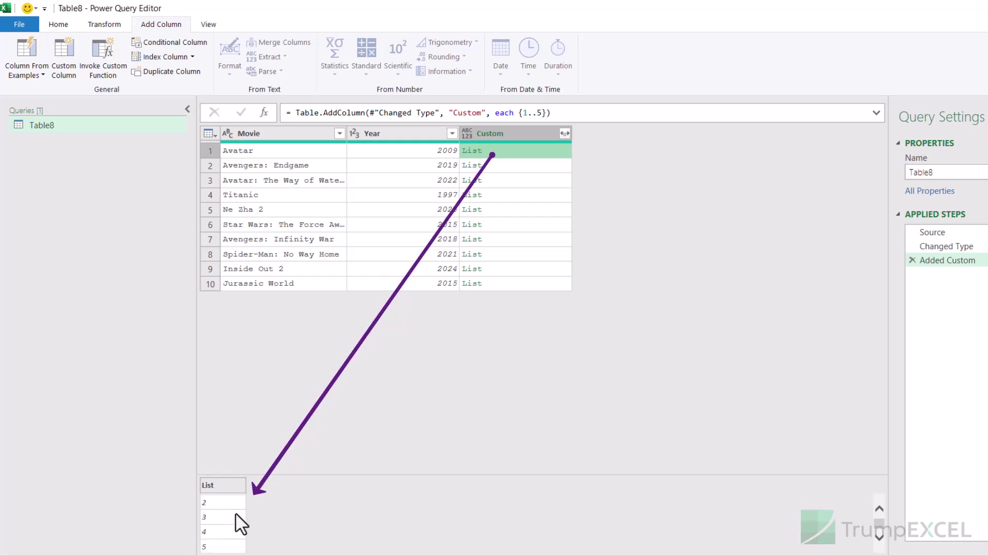
{"action": "left_click", "coordinate": [520, 166]}
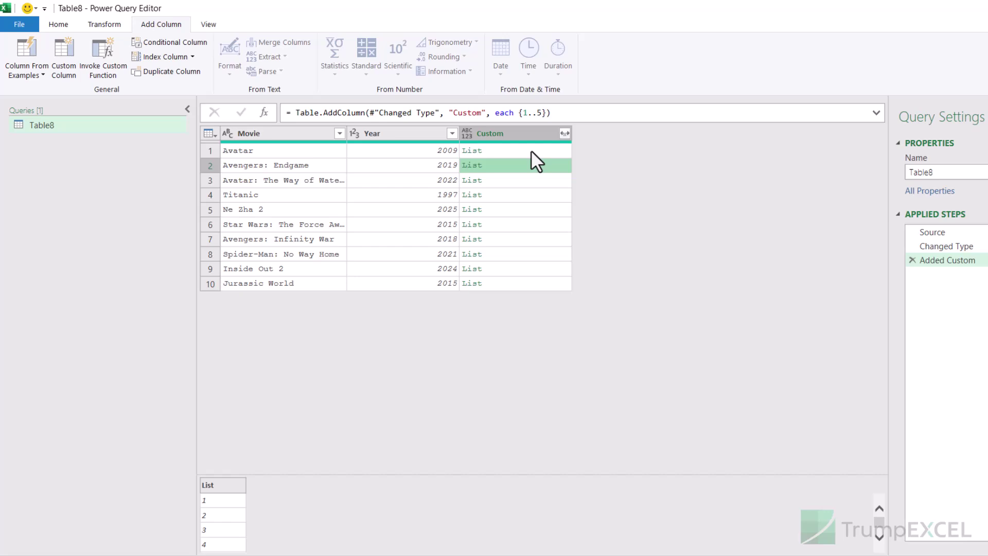
{"action": "left_click", "coordinate": [531, 151]}
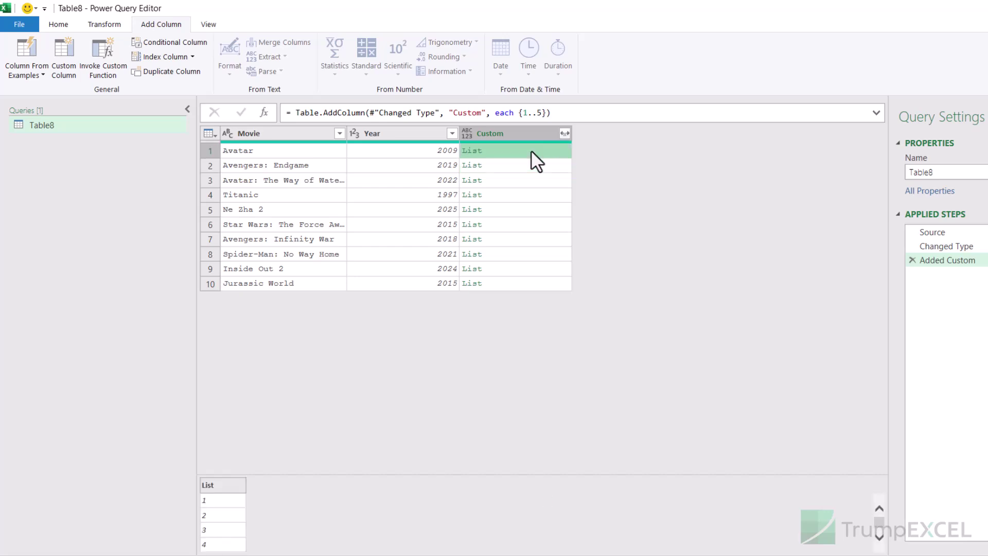
{"action": "left_click", "coordinate": [307, 152]}
{"action": "left_click", "coordinate": [387, 152]}
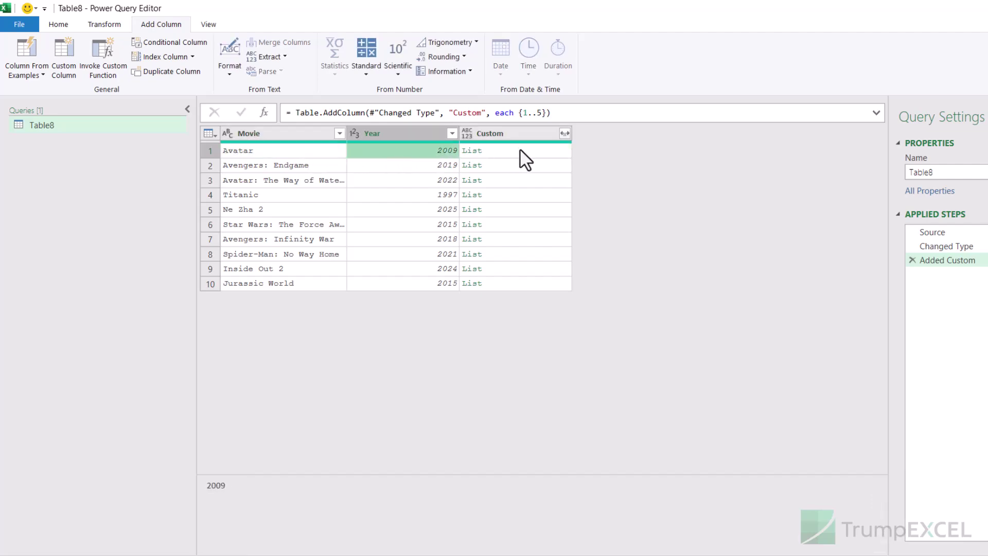
{"action": "left_click", "coordinate": [545, 150]}
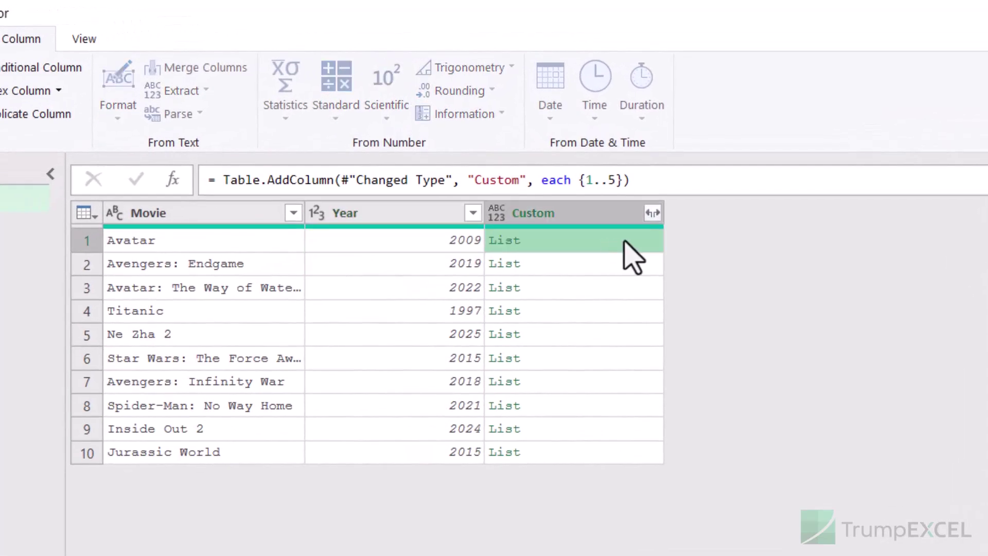
{"action": "left_click", "coordinate": [652, 213]}
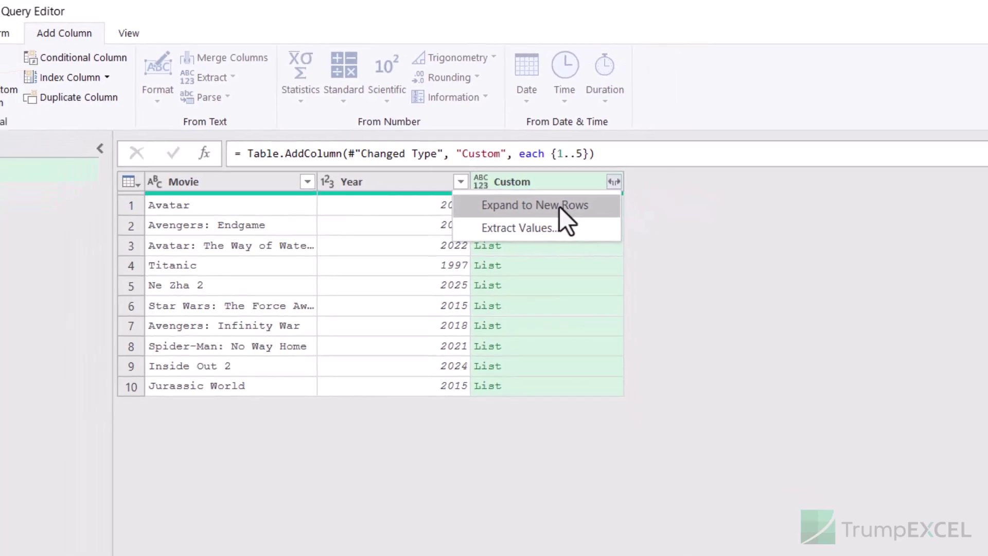
Expand the Custom lists to new rows, giving each movie five rows numbered 1–5.
{"action": "left_click", "coordinate": [559, 206]}
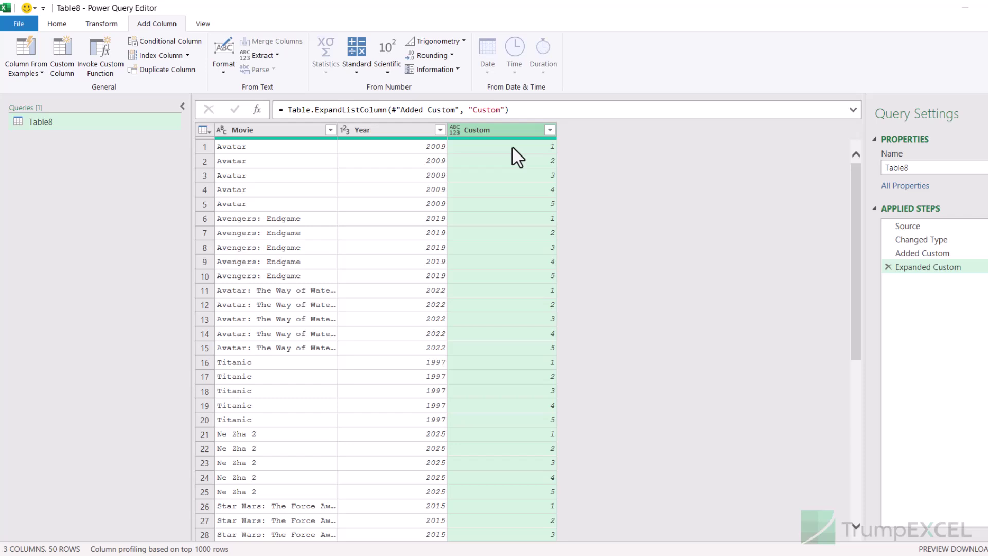
{"action": "left_click", "coordinate": [512, 155]}
{"action": "left_click", "coordinate": [518, 189]}
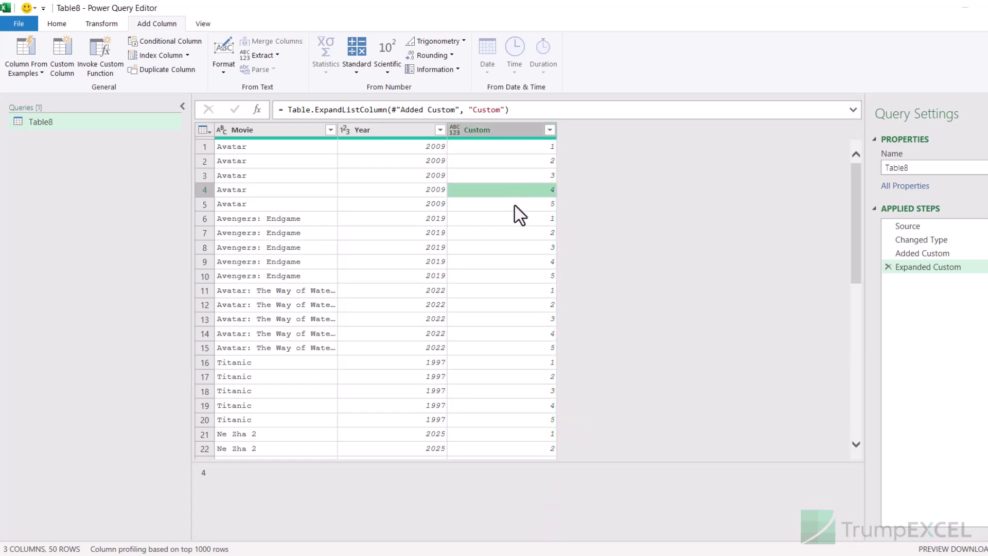
{"action": "left_click", "coordinate": [514, 205]}
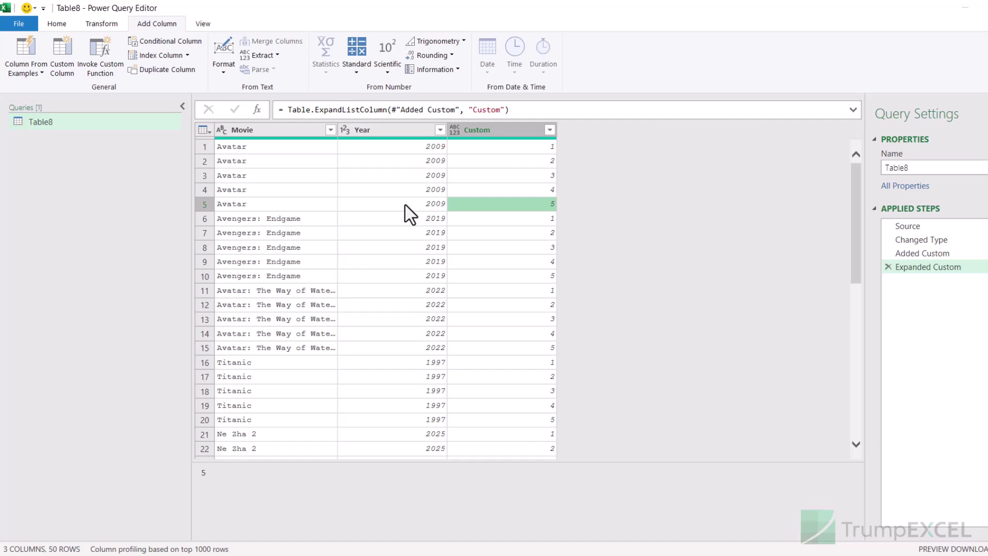
Remove the Custom column, leaving only the repeated Movie and Year rows.
{"action": "left_click", "coordinate": [497, 130]}
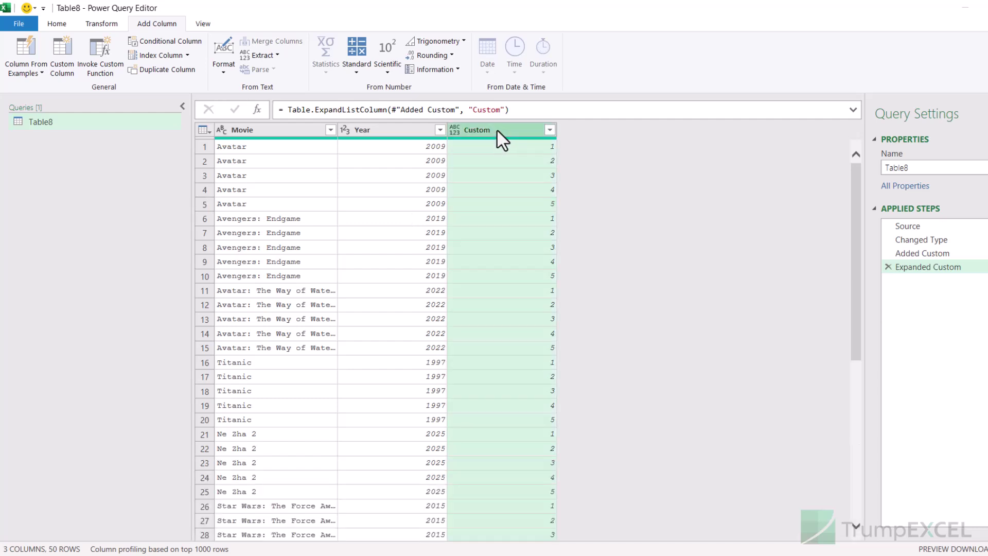
{"action": "right_click", "coordinate": [497, 132]}
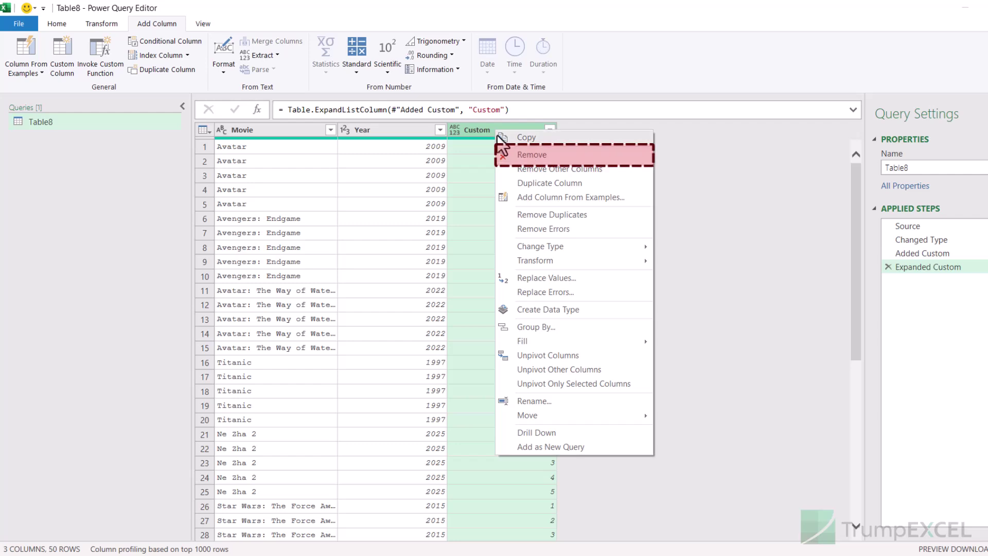
{"action": "left_click", "coordinate": [530, 155]}
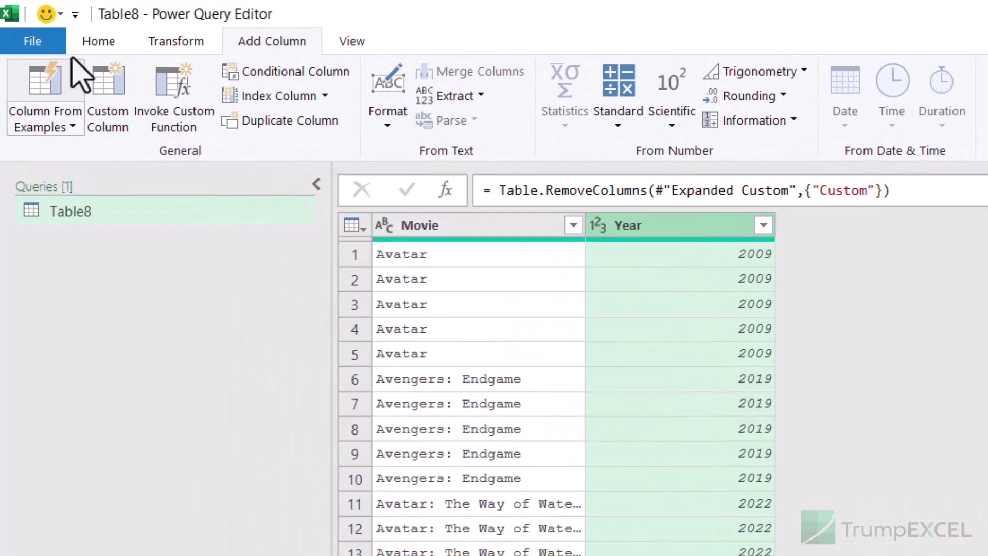
{"action": "left_click", "coordinate": [28, 26]}
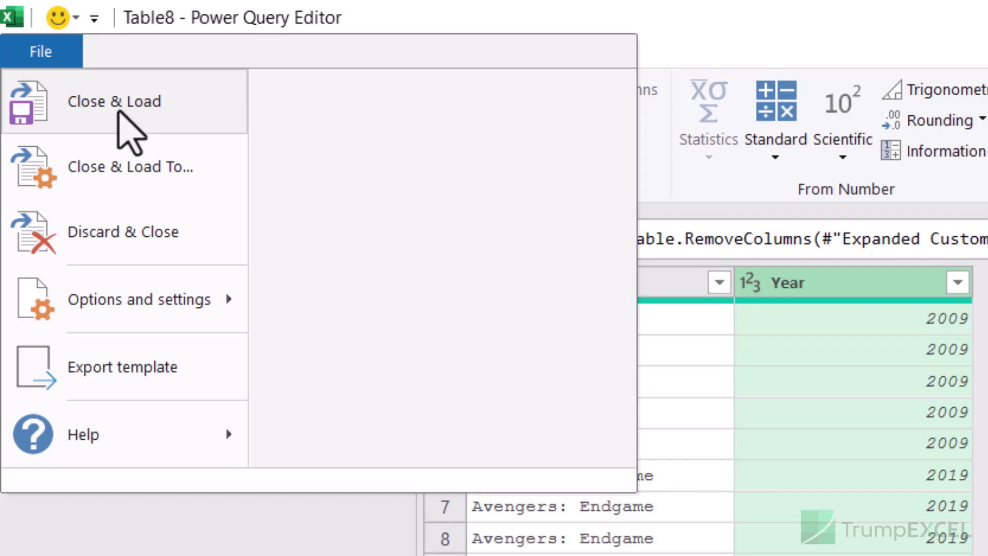
Close & Load the 50 rows to a new sheet, rename Table8 to Repeat5Times, and return to Example 1.
{"action": "left_click", "coordinate": [128, 110]}
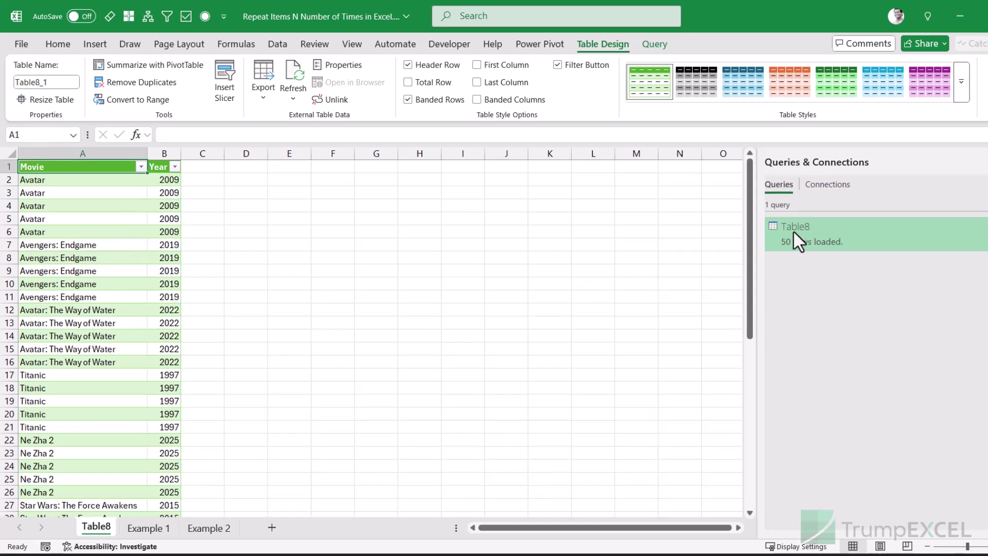
{"action": "mouse_move", "coordinate": [792, 241]}
{"action": "right_click", "coordinate": [824, 237]}
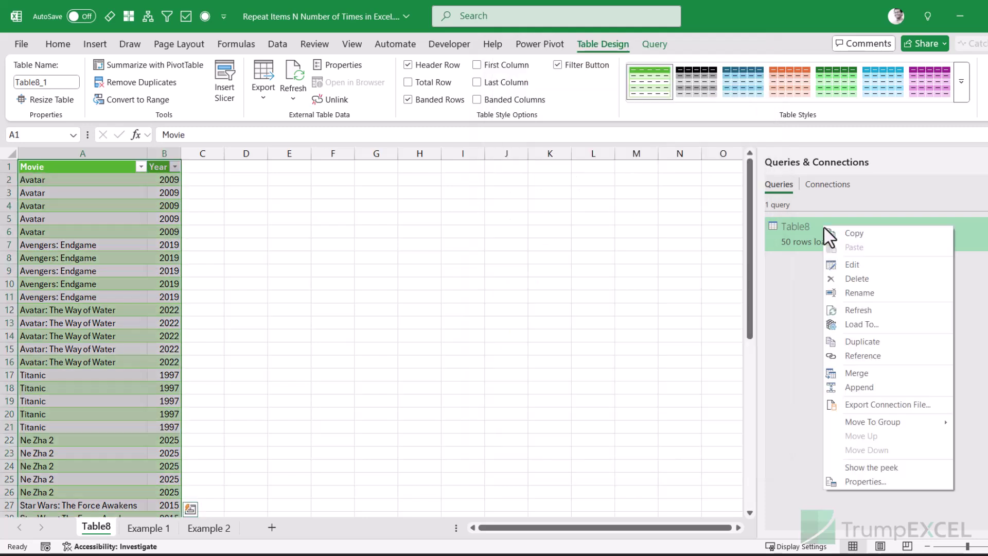
{"action": "left_click", "coordinate": [857, 292]}
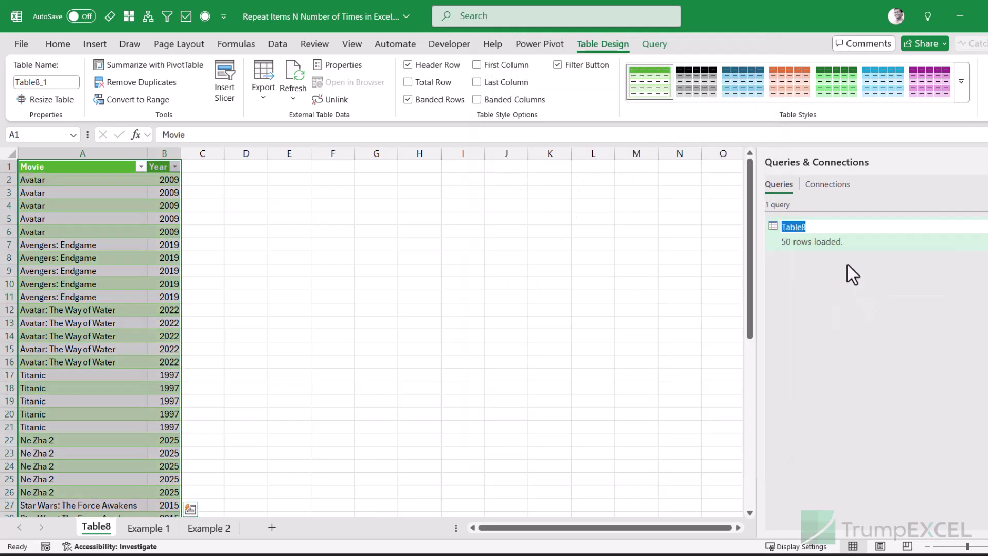
{"action": "type", "text": "Repeat5Times"}
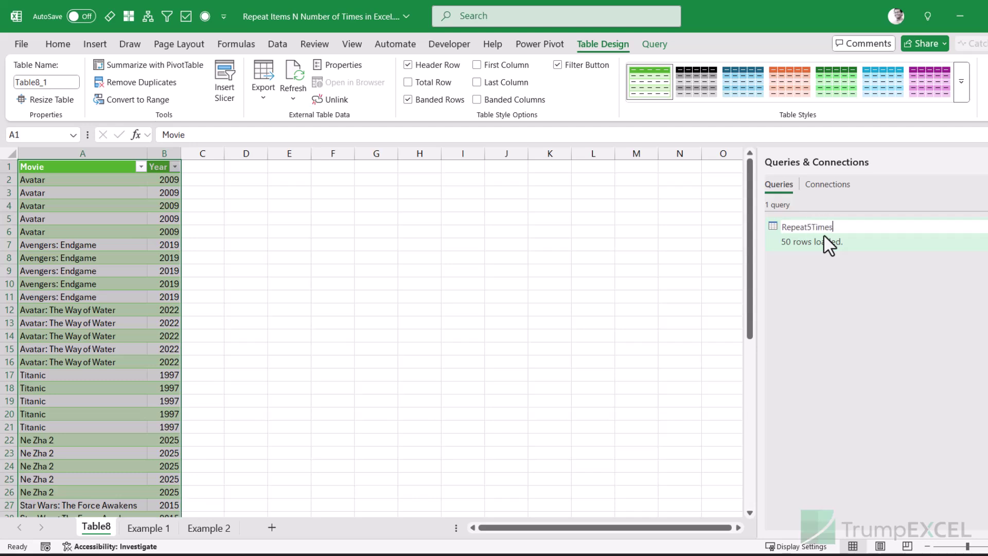
{"action": "key", "text": "Return"}
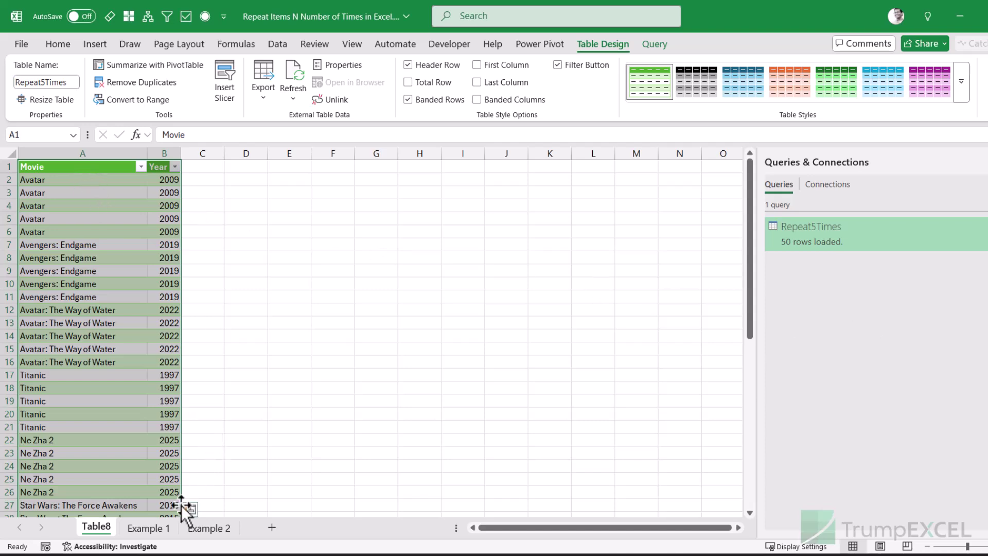
{"action": "left_click", "coordinate": [151, 529]}
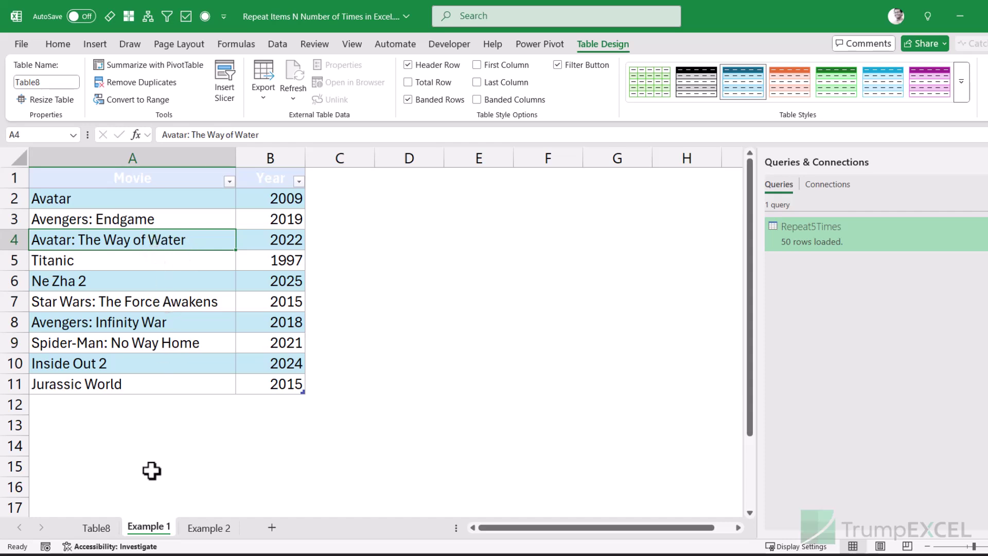
{"action": "left_click", "coordinate": [96, 528]}
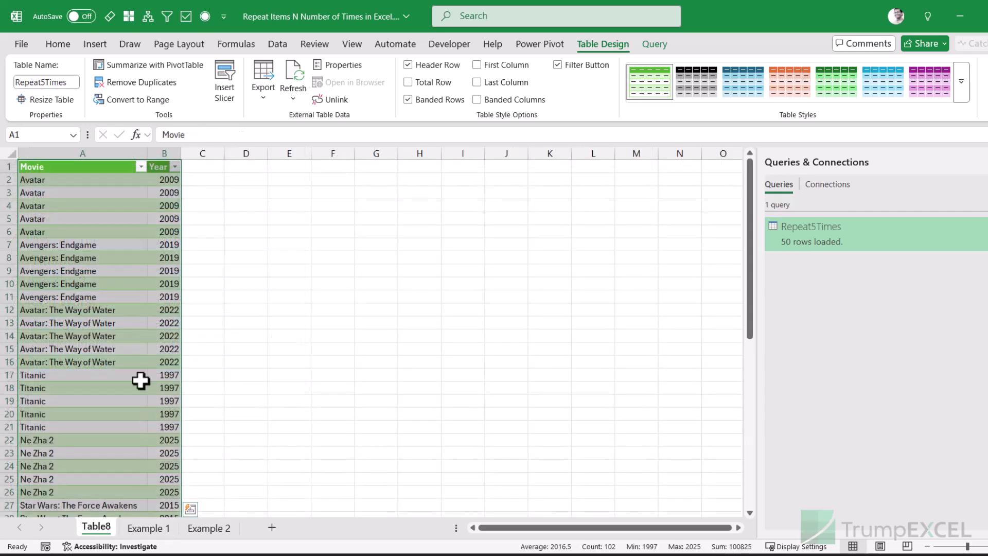
{"action": "right_click", "coordinate": [87, 191]}
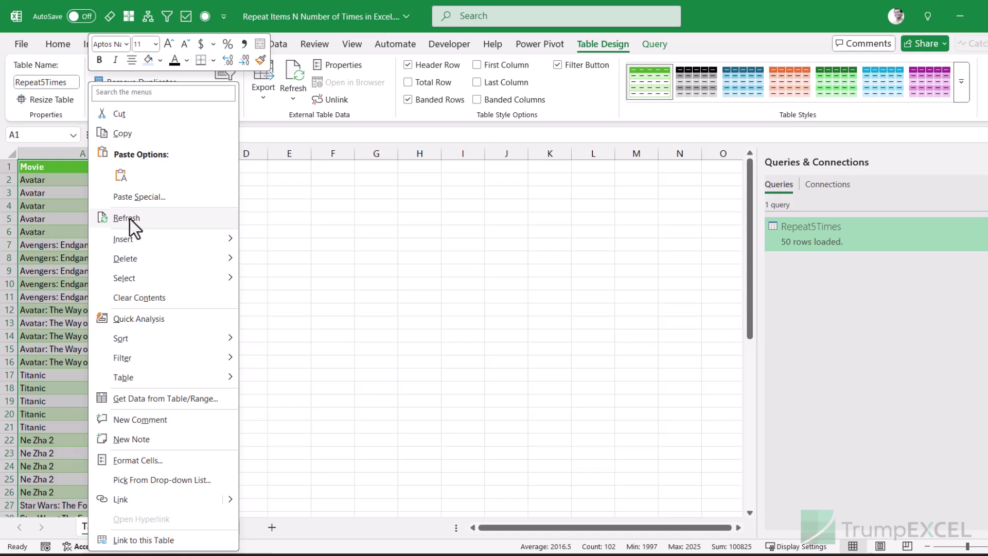
{"action": "left_click", "coordinate": [130, 218]}
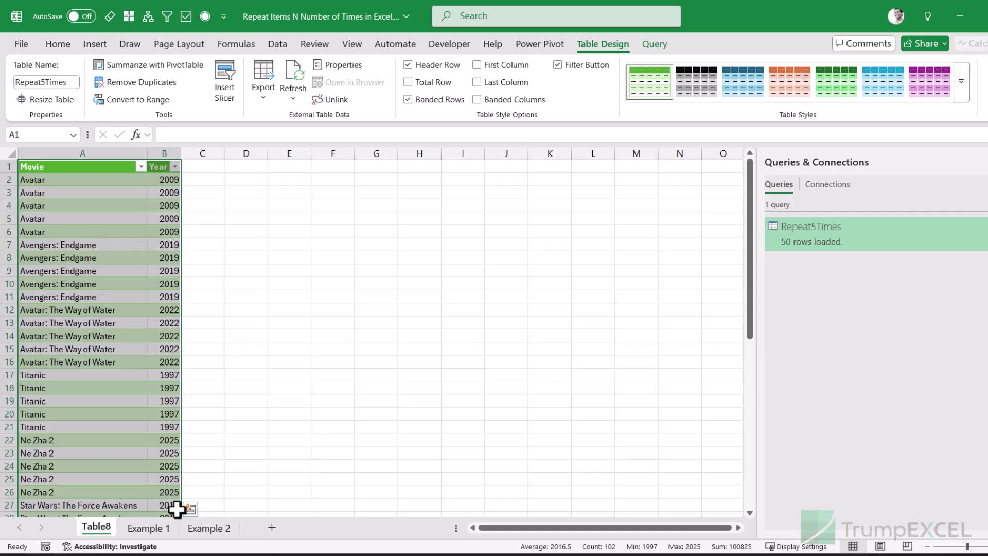
{"action": "left_click", "coordinate": [138, 527]}
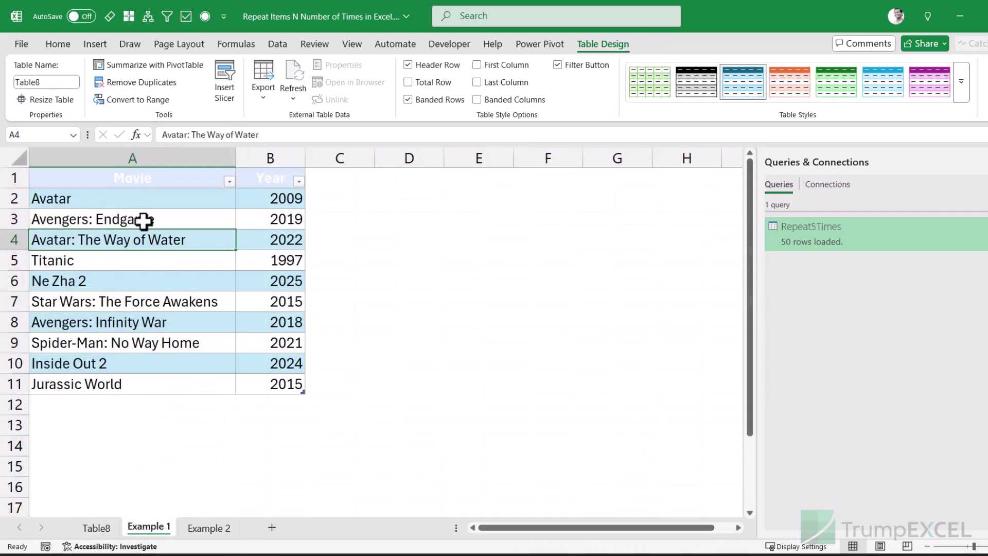
On Example 2, highlight the movie rows and the Rept counts in C2:C11, then select A2.
{"action": "left_click_drag", "start_coordinate": [143, 198], "coordinate": [276, 200]}
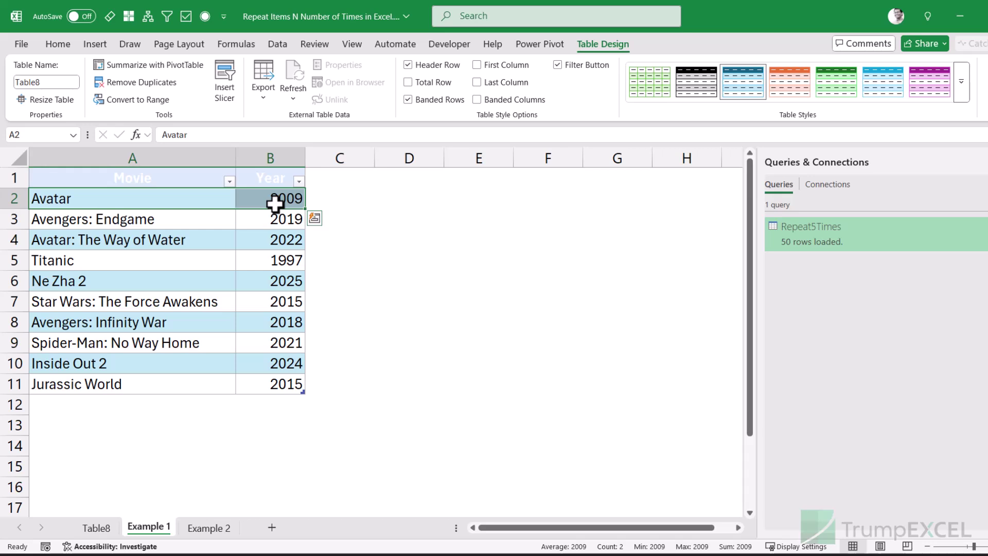
{"action": "left_click", "coordinate": [209, 528]}
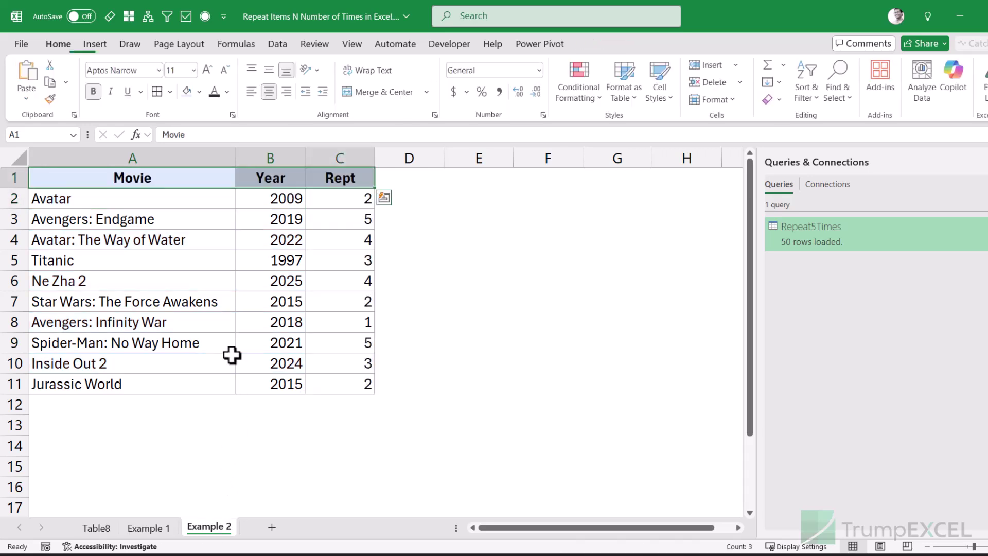
{"action": "left_click_drag", "start_coordinate": [203, 201], "coordinate": [276, 199]}
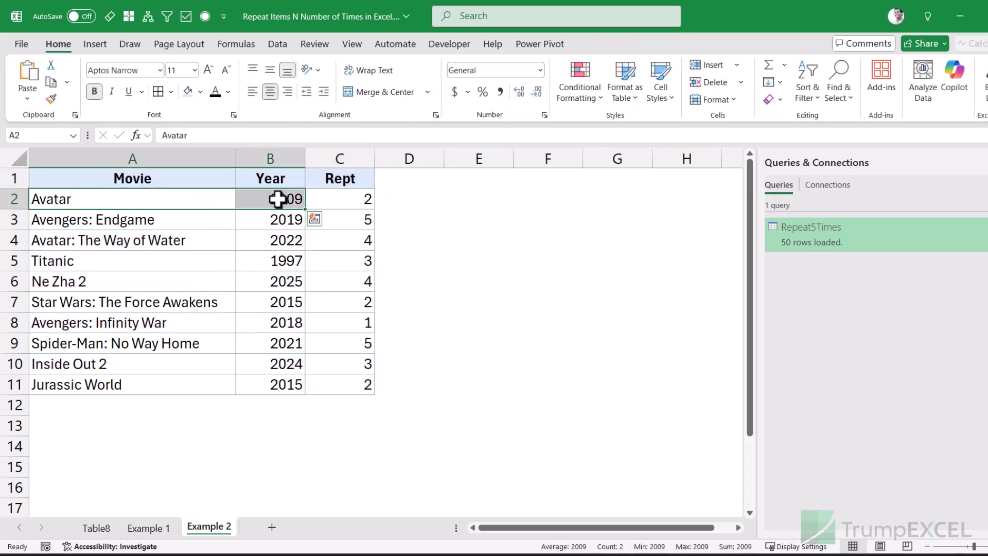
{"action": "left_click", "coordinate": [326, 200]}
{"action": "left_click_drag", "start_coordinate": [225, 220], "coordinate": [273, 223]}
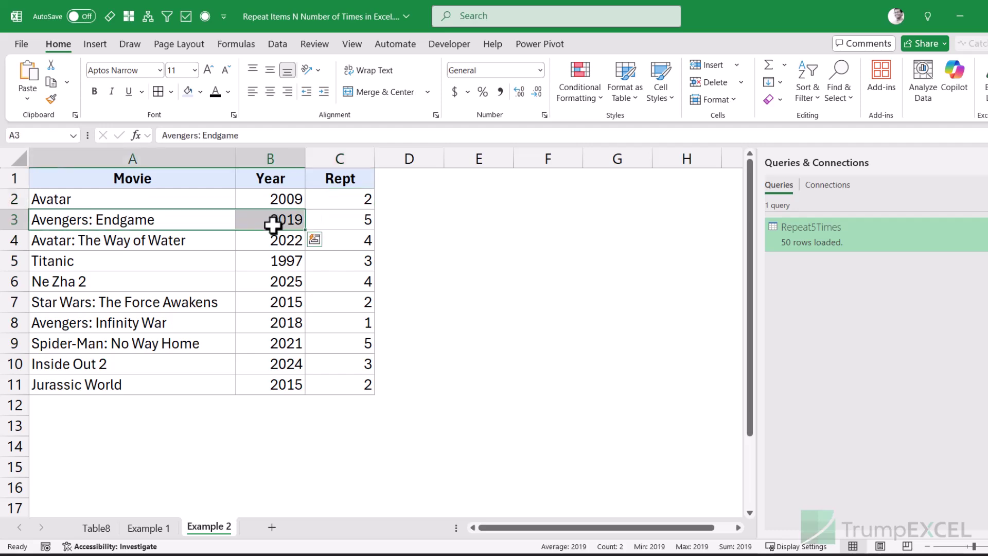
{"action": "left_click_drag", "start_coordinate": [196, 243], "coordinate": [245, 243]}
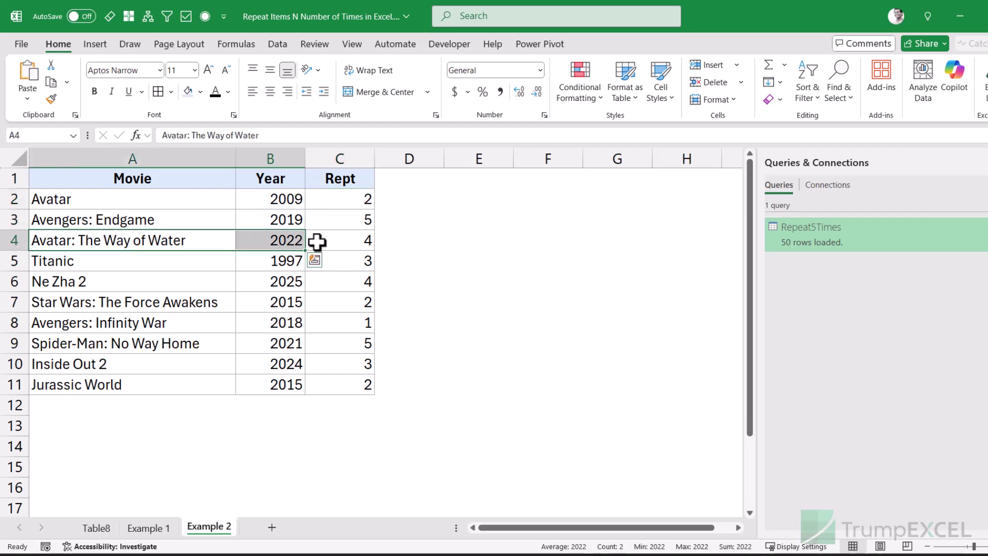
{"action": "left_click_drag", "start_coordinate": [351, 201], "coordinate": [358, 384]}
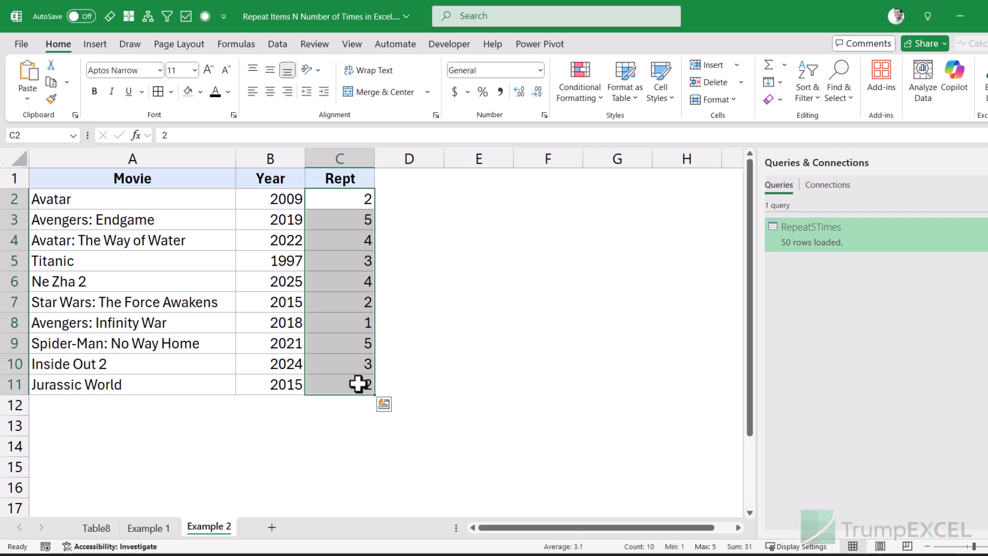
{"action": "left_click", "coordinate": [203, 204]}
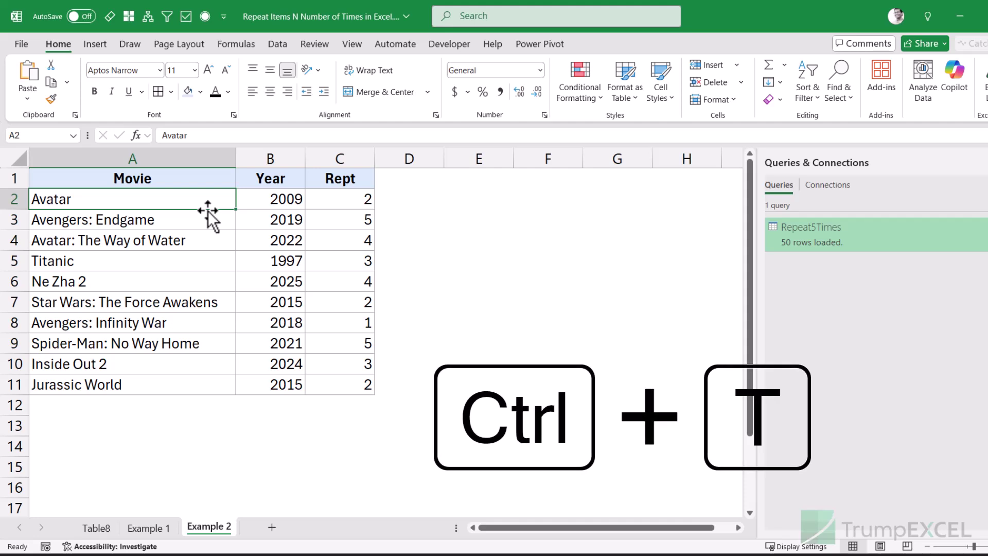
Convert the Example 2 range A1:C11 into table Table10 with headers.
{"action": "key", "text": "ctrl+t"}
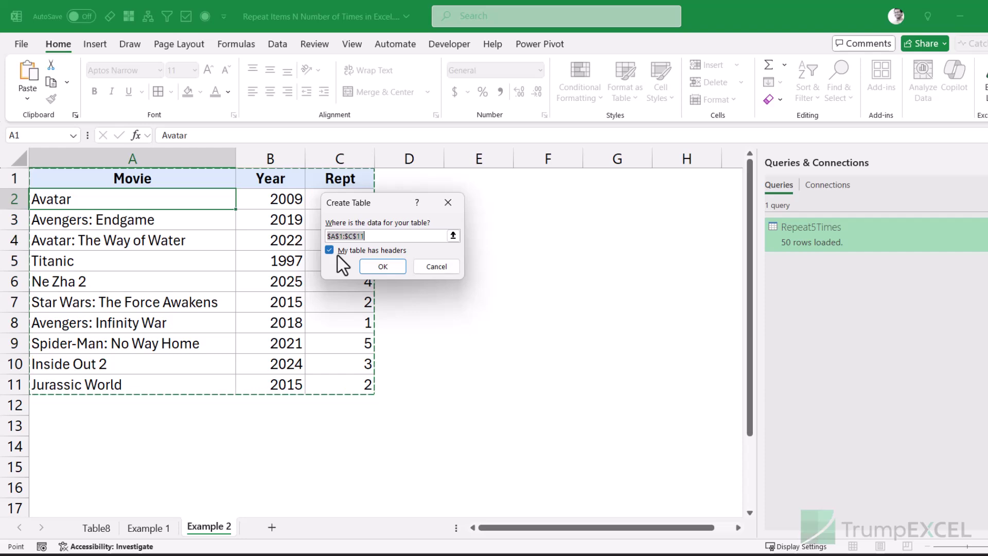
{"action": "left_click", "coordinate": [376, 266]}
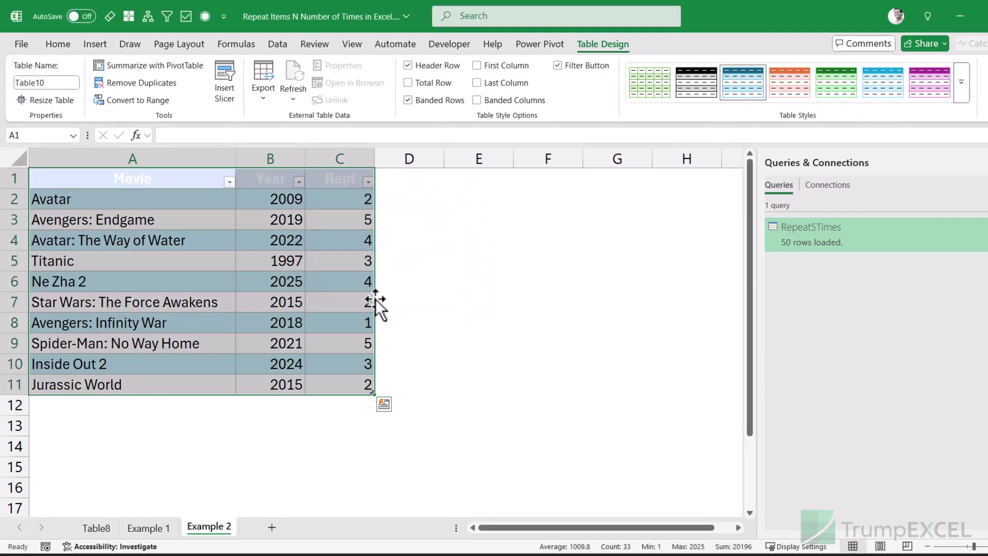
{"action": "left_click", "coordinate": [287, 225]}
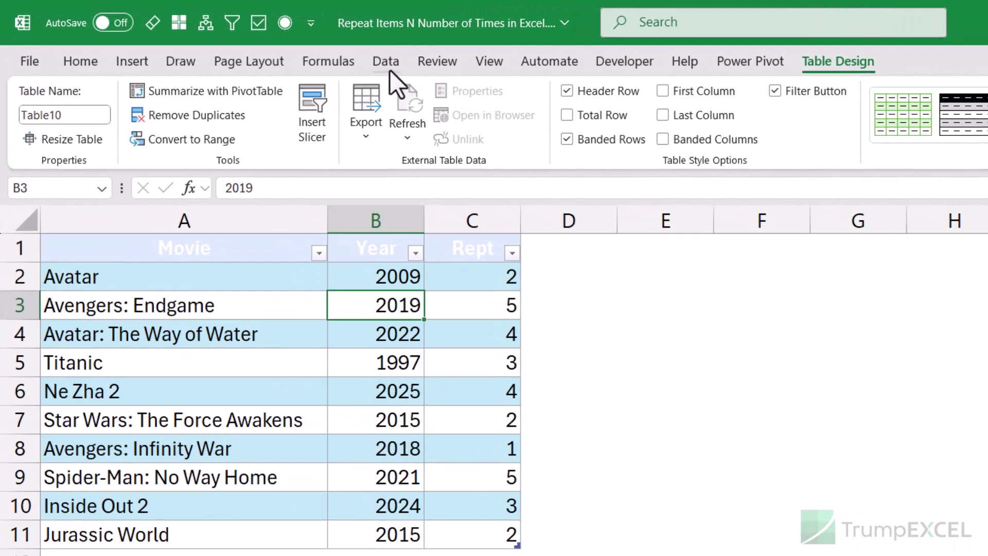
{"action": "left_click", "coordinate": [390, 70]}
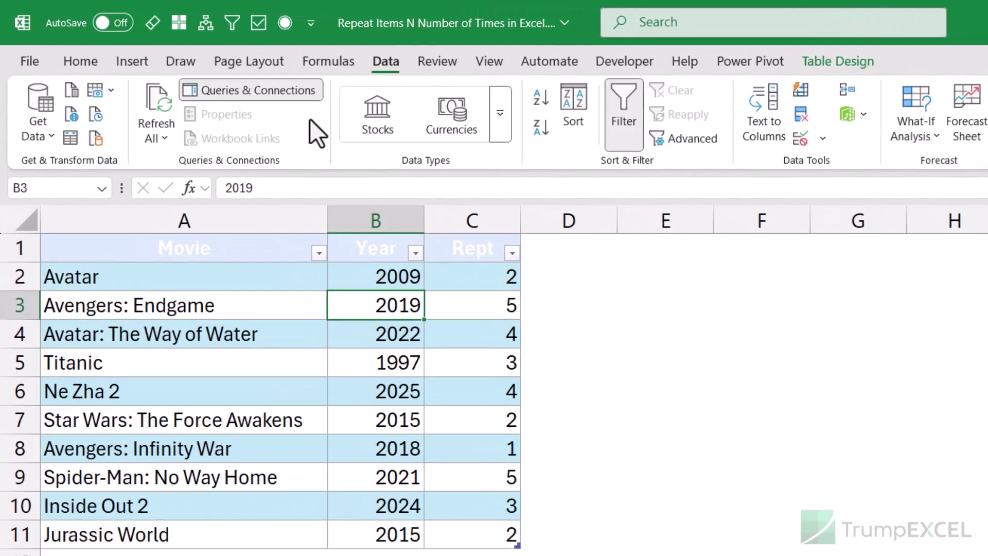
Load Table10 into Power Query and rename the query RepeatCustom.
{"action": "left_click", "coordinate": [70, 140]}
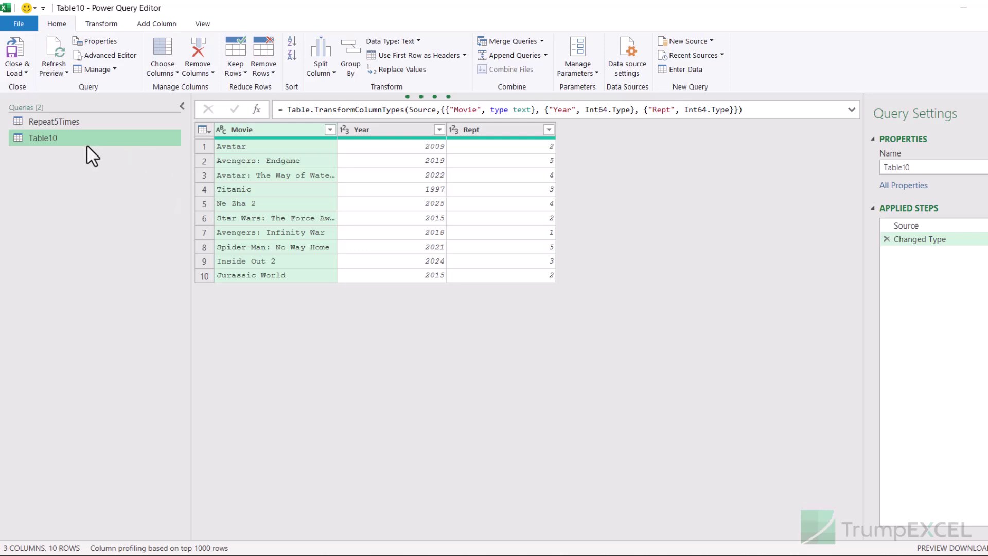
{"action": "right_click", "coordinate": [54, 138]}
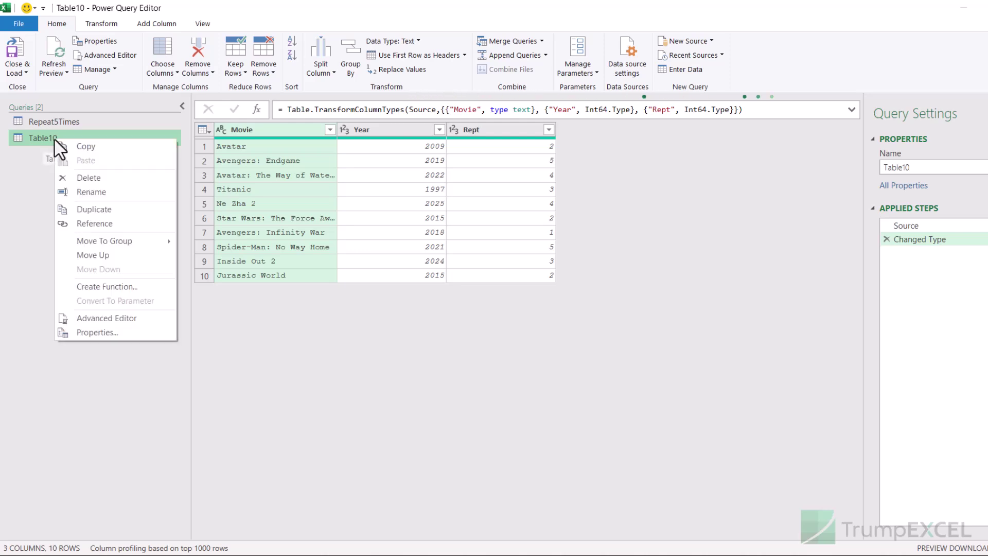
{"action": "left_click", "coordinate": [99, 191]}
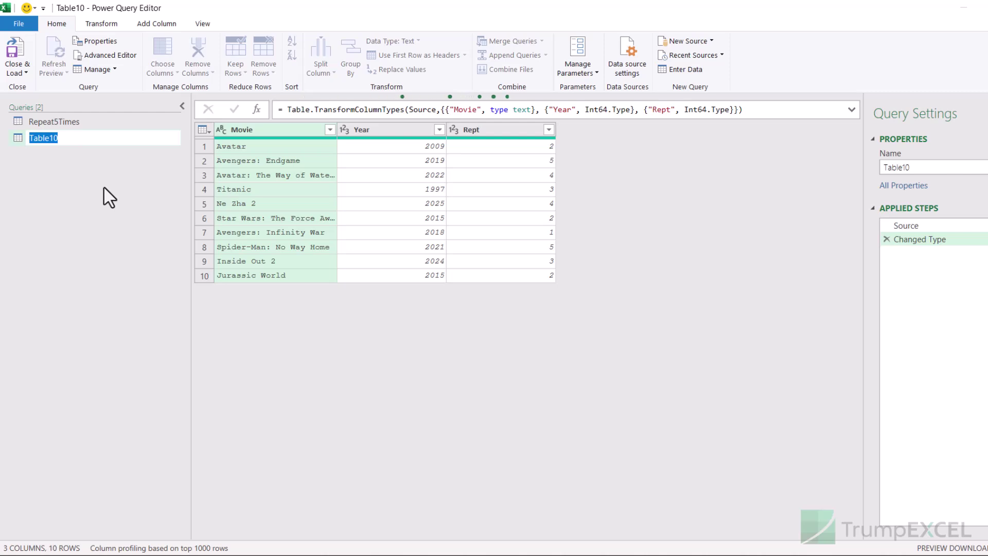
{"action": "type", "text": "R"}
{"action": "type", "text": "epeatCustm"}
{"action": "type", "text": "m"}
{"action": "key", "text": "Return"}
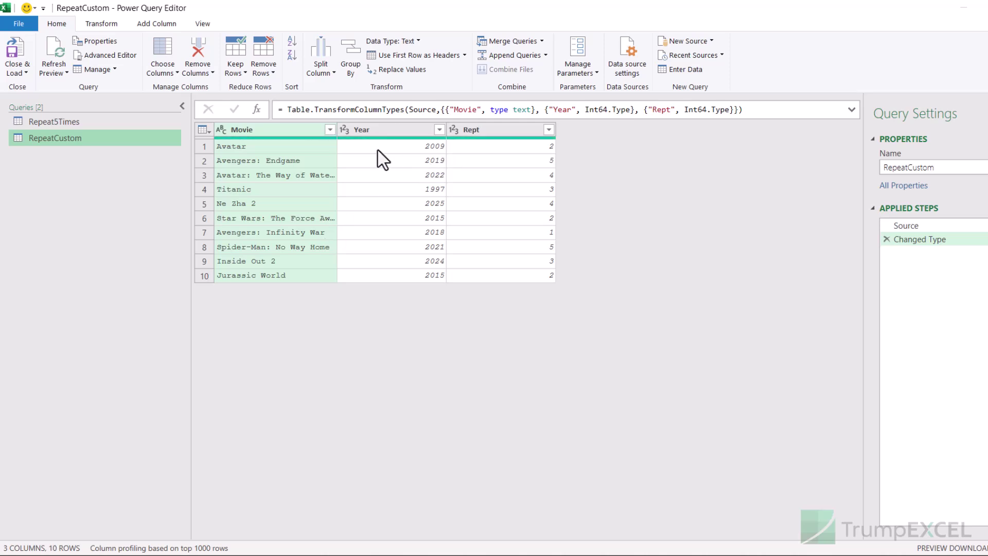
Inspect the Rept values for Avatar and Avengers: Endgame.
{"action": "left_click", "coordinate": [326, 148]}
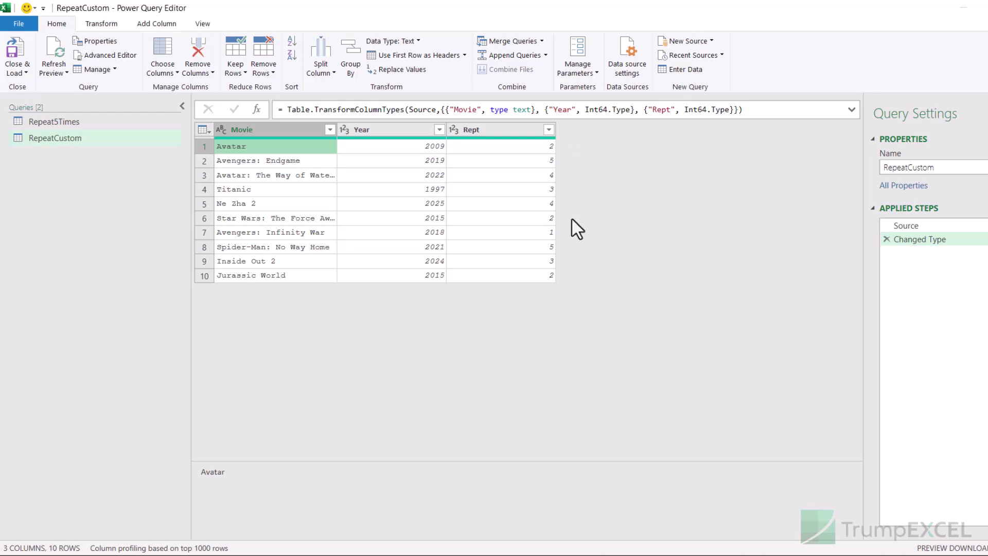
{"action": "left_click", "coordinate": [535, 149]}
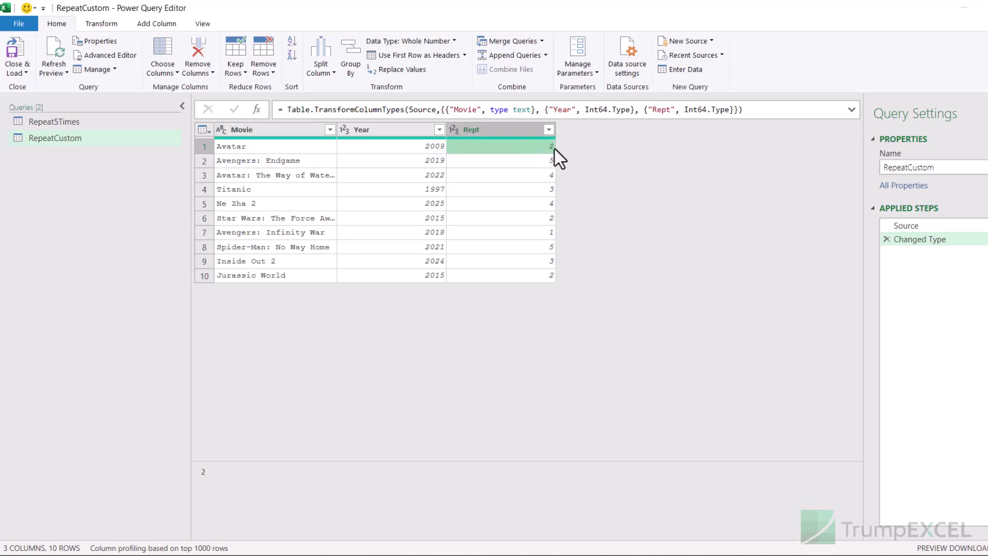
{"action": "left_click", "coordinate": [545, 160]}
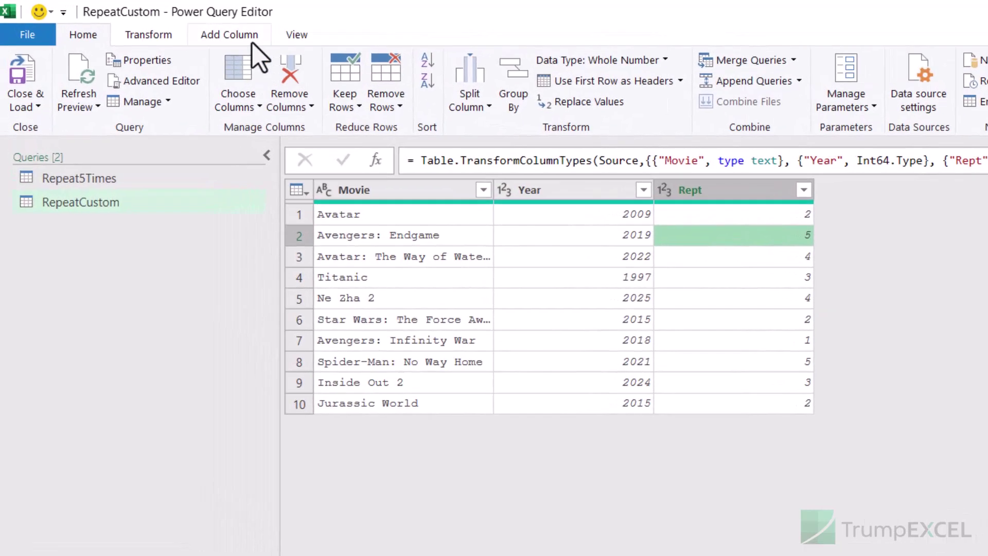
{"action": "left_click", "coordinate": [163, 25]}
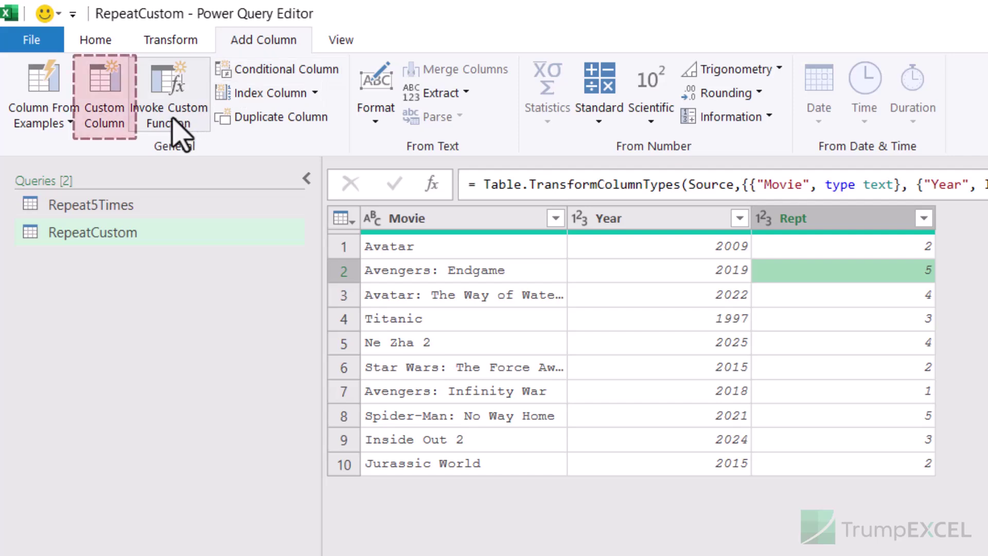
Create a Custom column with formula {1..[Rept]}, inserting Rept from Available columns.
{"action": "left_click", "coordinate": [95, 106]}
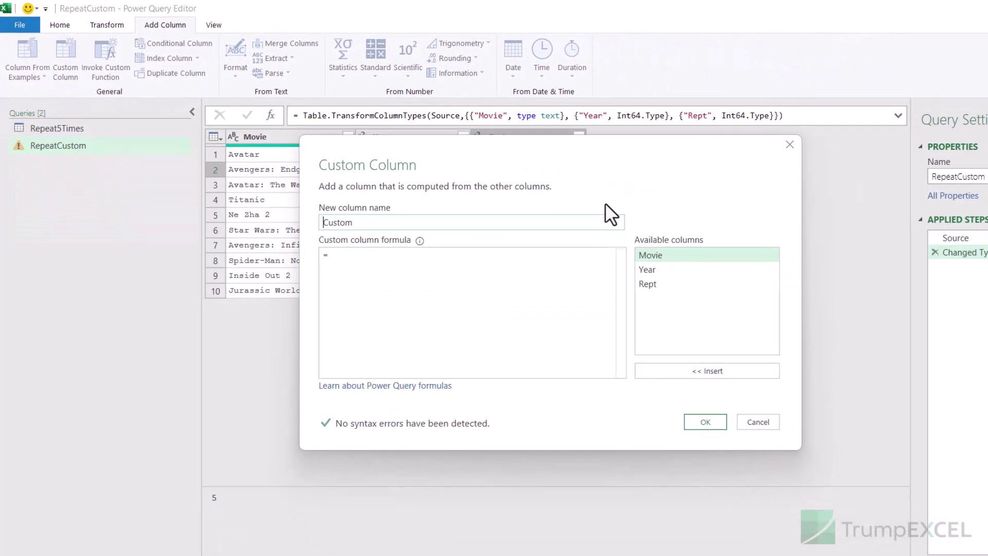
{"action": "type", "text": "{}"}
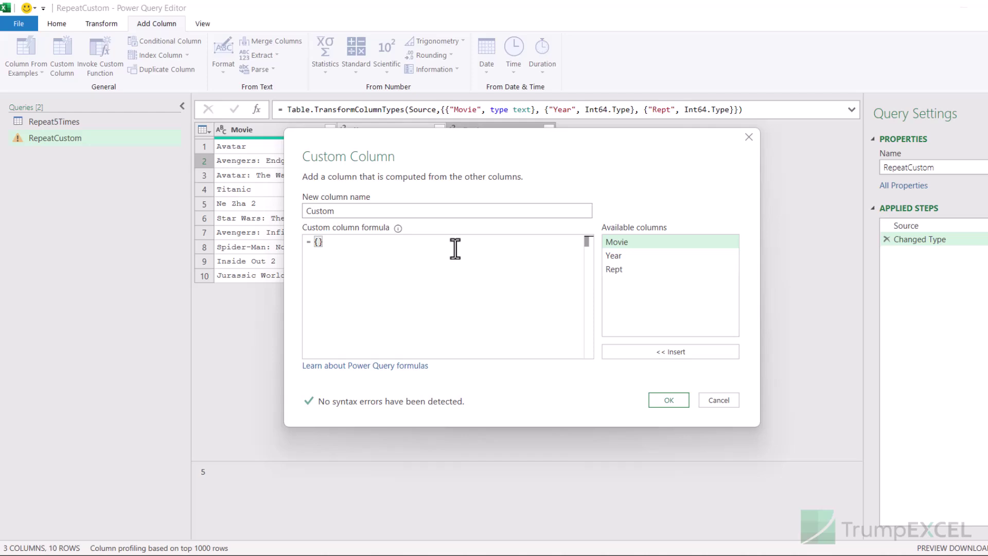
{"action": "type", "text": "1.."}
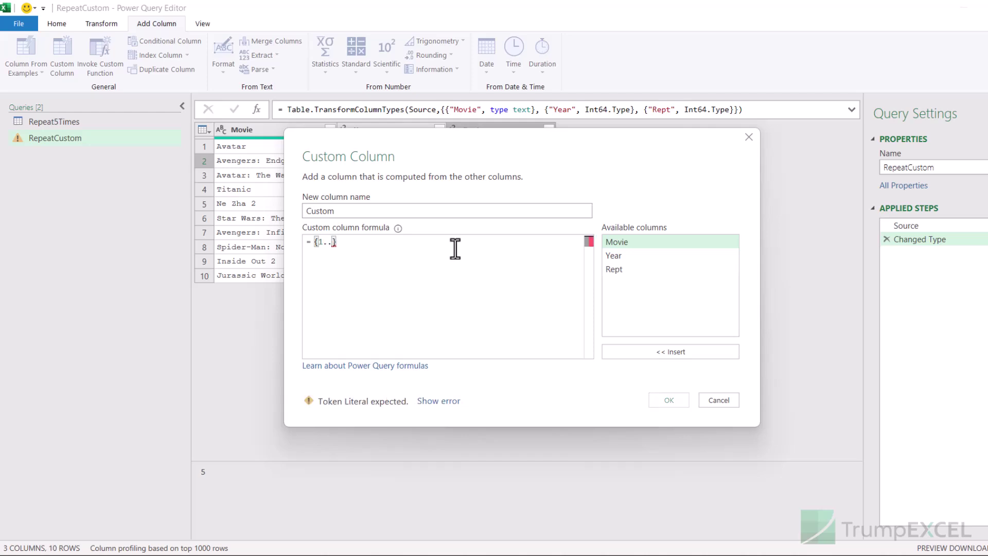
{"action": "left_click_drag", "start_coordinate": [489, 147], "coordinate": [518, 156]}
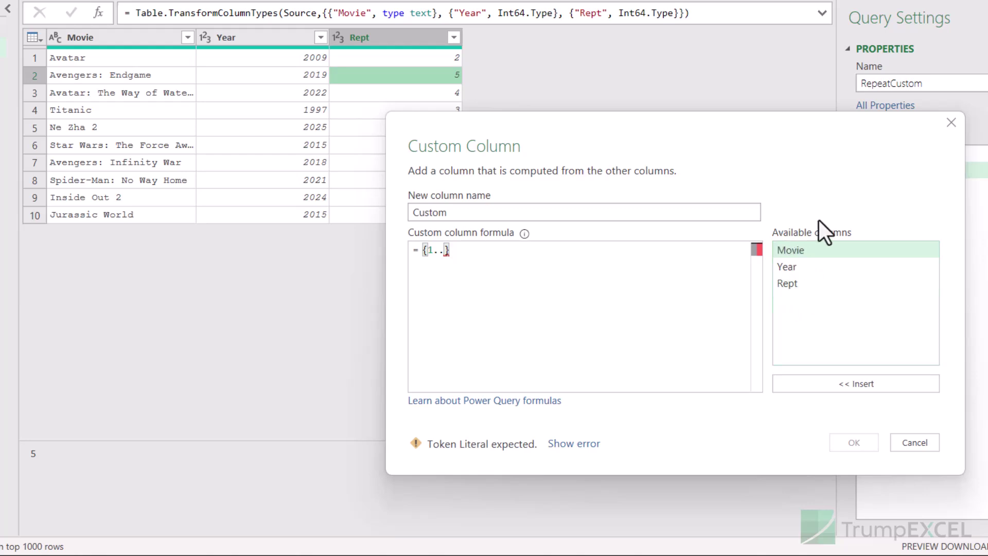
{"action": "double_click", "coordinate": [798, 286]}
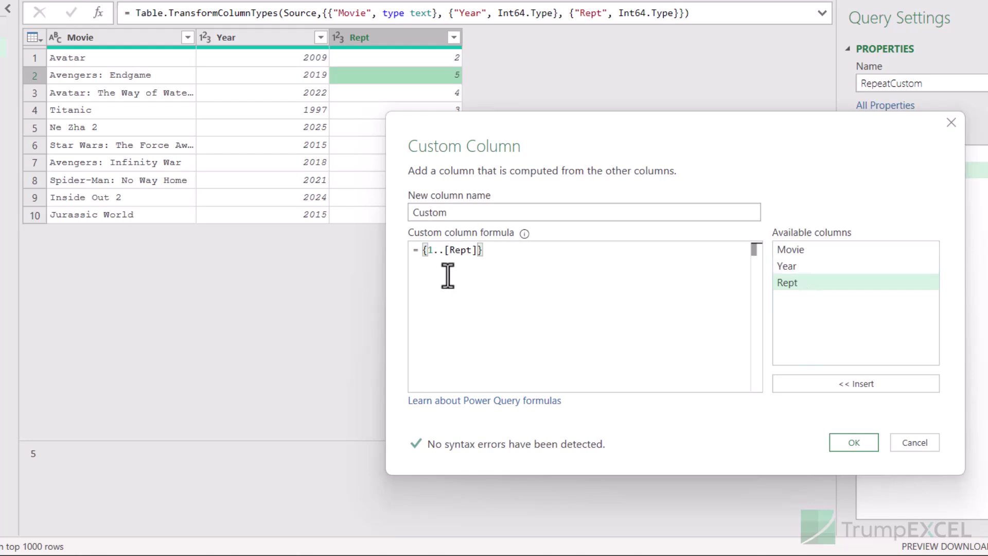
{"action": "left_click", "coordinate": [848, 440]}
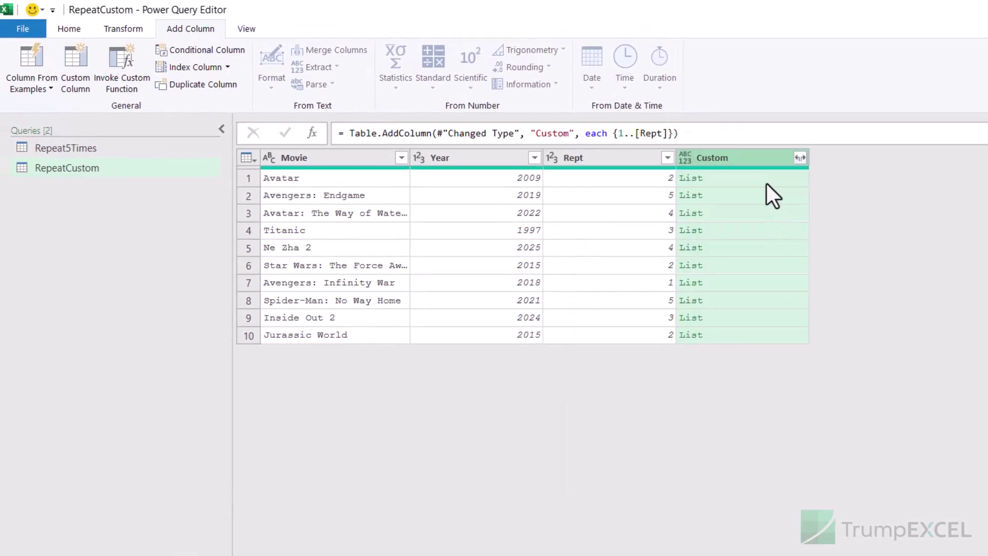
Check that the Custom lists for Avatar, Avengers: Endgame and Avatar: The Way of Water run from 1 to Rept, then bring up the expand choices.
{"action": "left_click", "coordinate": [766, 182]}
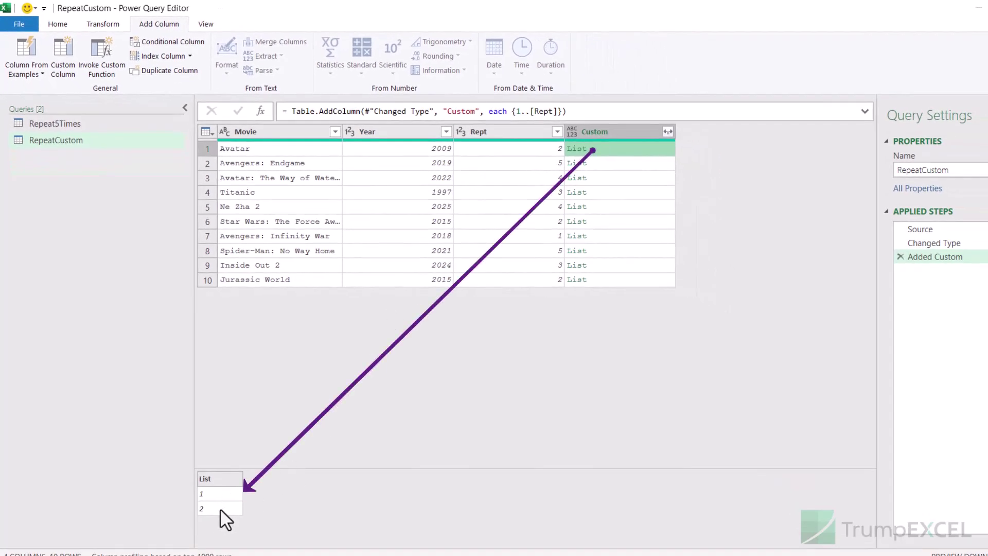
{"action": "left_click", "coordinate": [625, 163]}
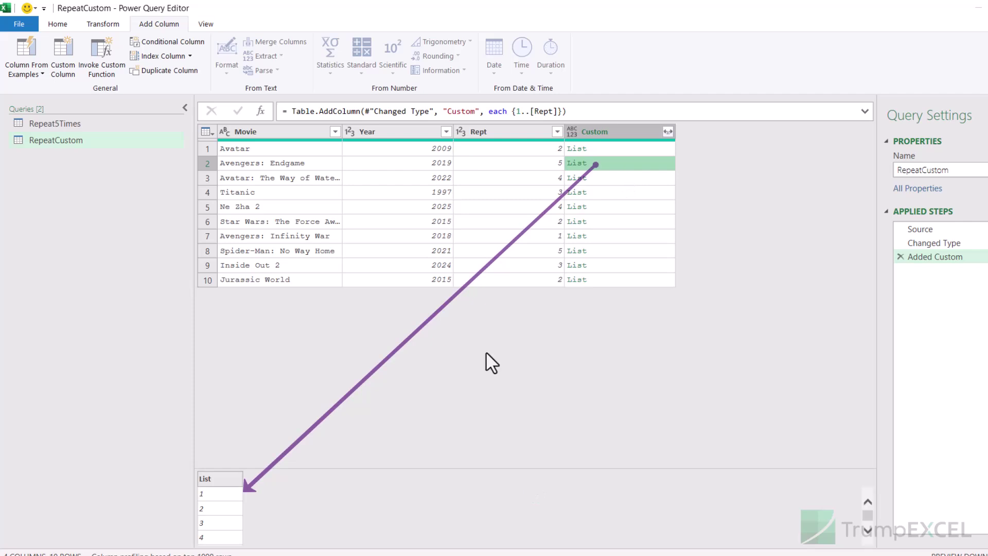
{"action": "left_click", "coordinate": [600, 181]}
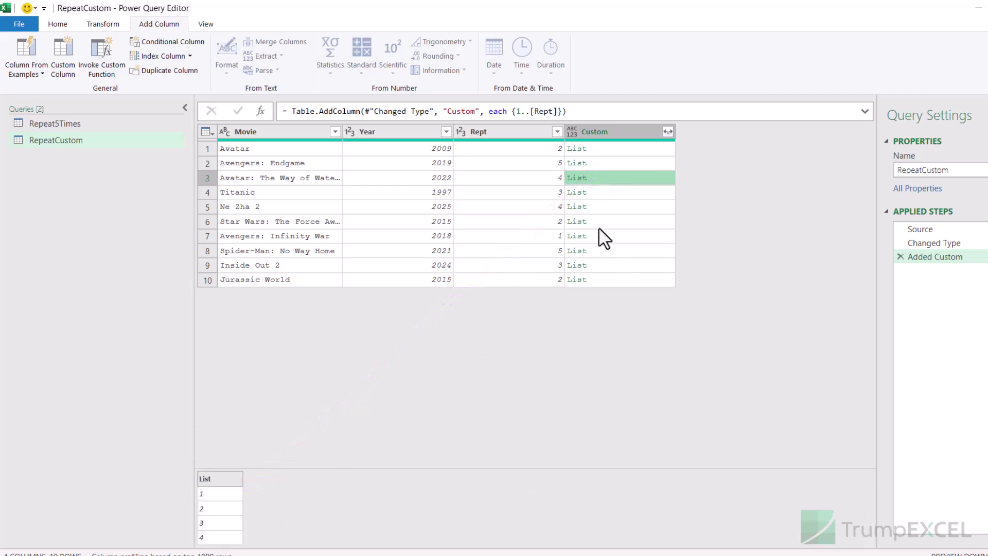
{"action": "left_click", "coordinate": [668, 132]}
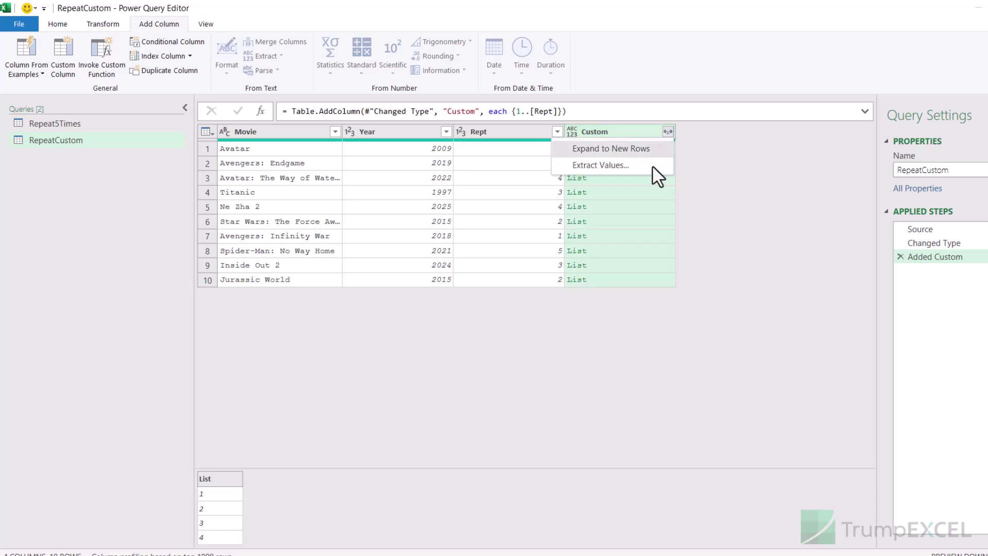
Expand the Custom lists to new rows, then remove the Rept and Custom columns.
{"action": "left_click", "coordinate": [624, 151]}
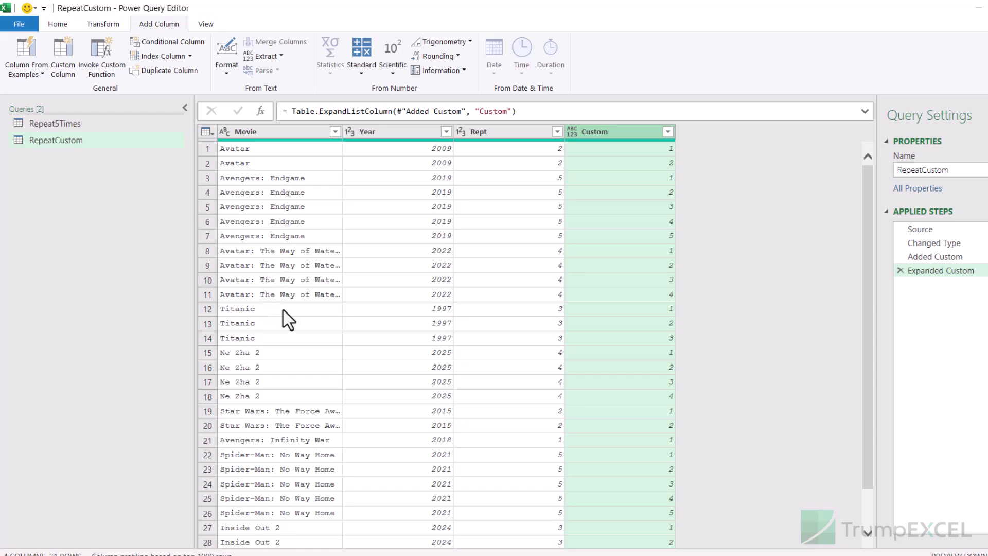
{"action": "left_click", "coordinate": [543, 135]}
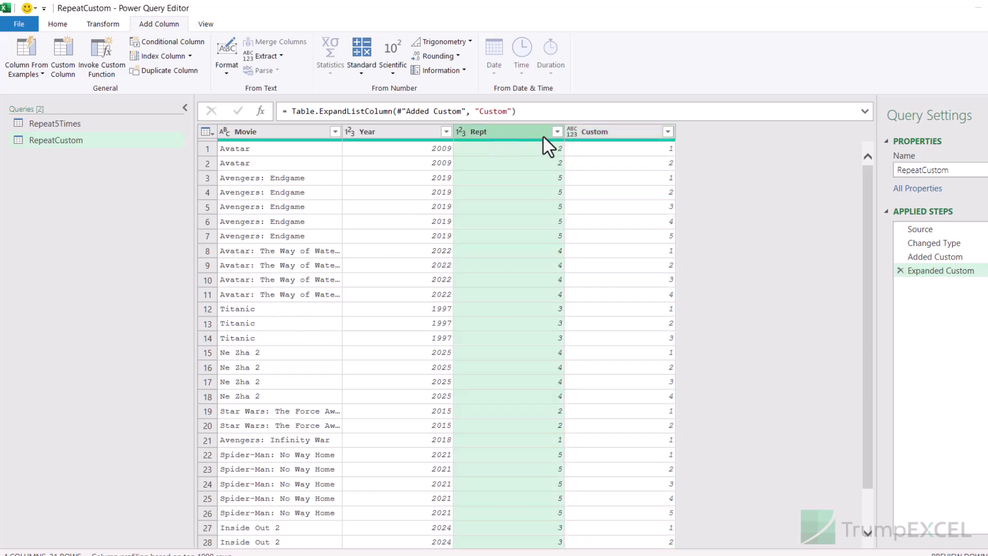
{"action": "left_click", "coordinate": [603, 135], "text": "ctrl"}
{"action": "right_click", "coordinate": [603, 135]}
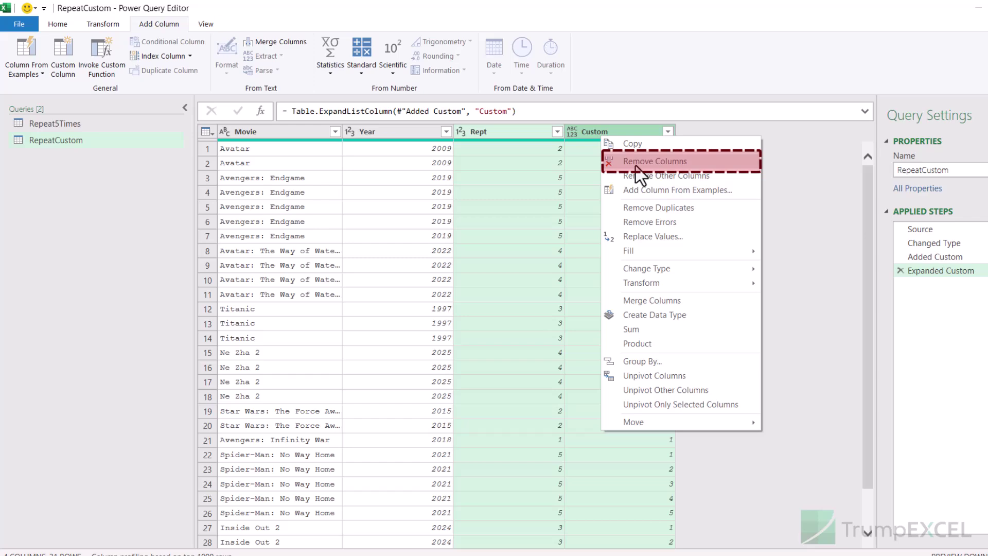
{"action": "left_click", "coordinate": [636, 166]}
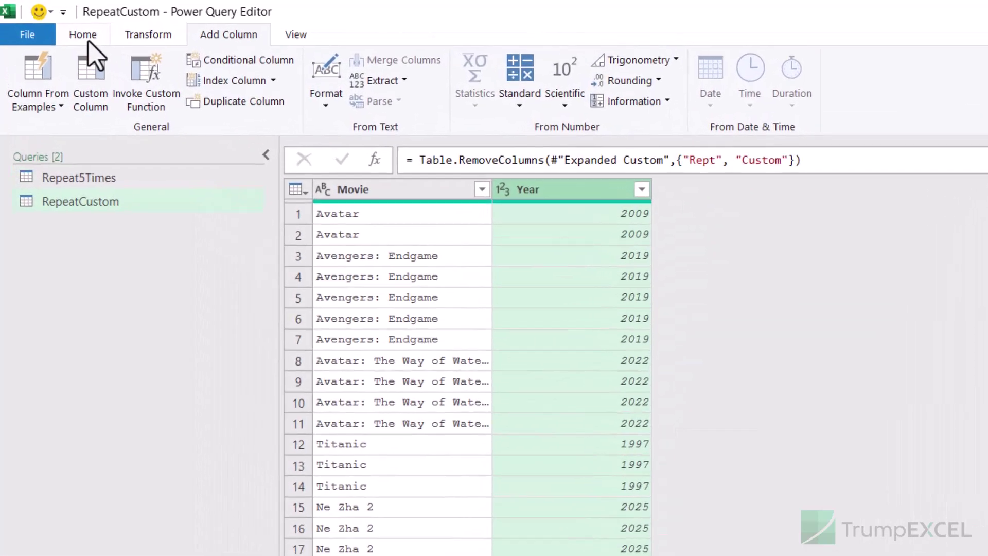
{"action": "left_click", "coordinate": [60, 26]}
{"action": "left_click", "coordinate": [41, 52]}
Close & Load the query onto RepeatCustom, then select Avatar's Rept cell C2 on Example 2.
{"action": "left_click", "coordinate": [103, 148]}
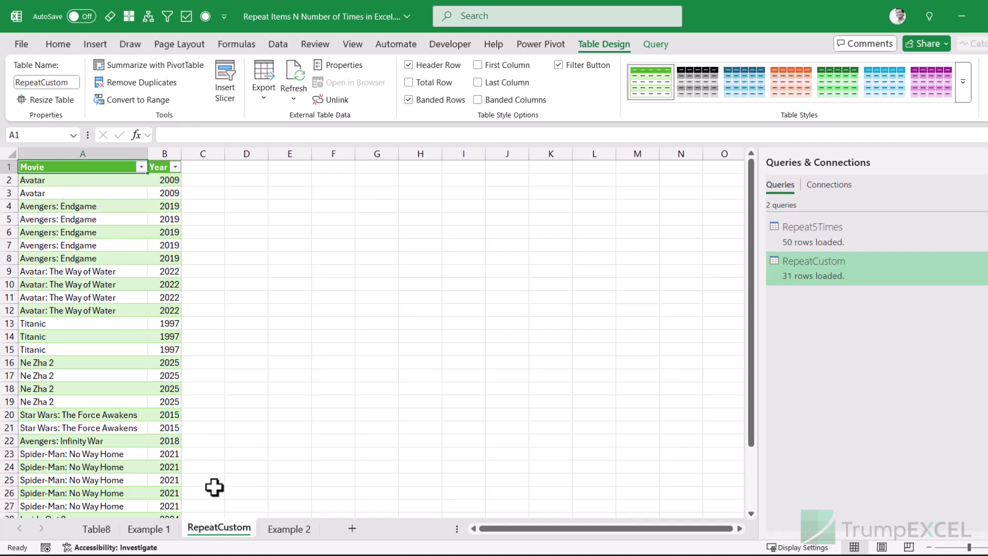
{"action": "left_click", "coordinate": [286, 529]}
{"action": "left_click", "coordinate": [332, 200]}
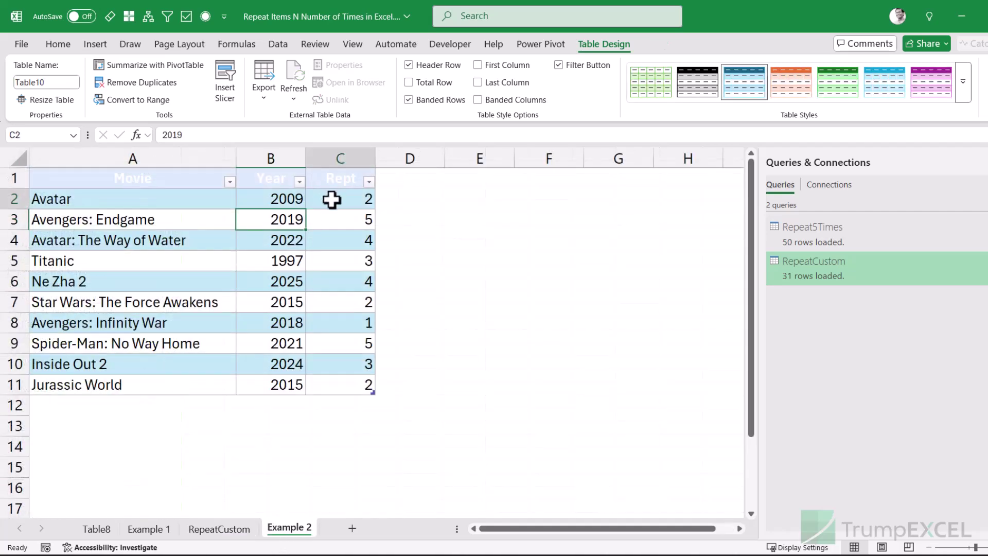
Enter 10 as Avatar's Rept in C2, then refresh the RepeatCustom query table.
{"action": "type", "text": "10"}
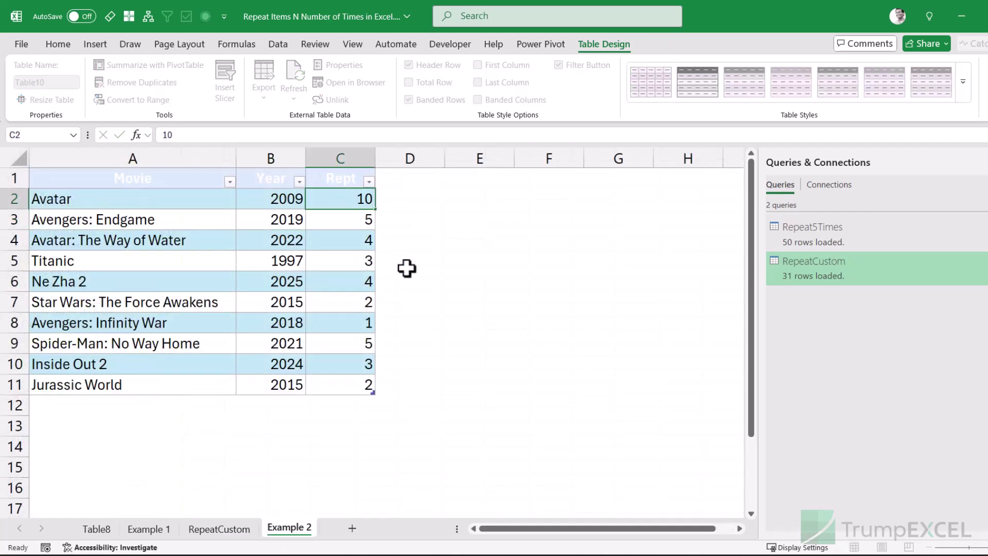
{"action": "key", "text": "Return"}
{"action": "left_click", "coordinate": [227, 529]}
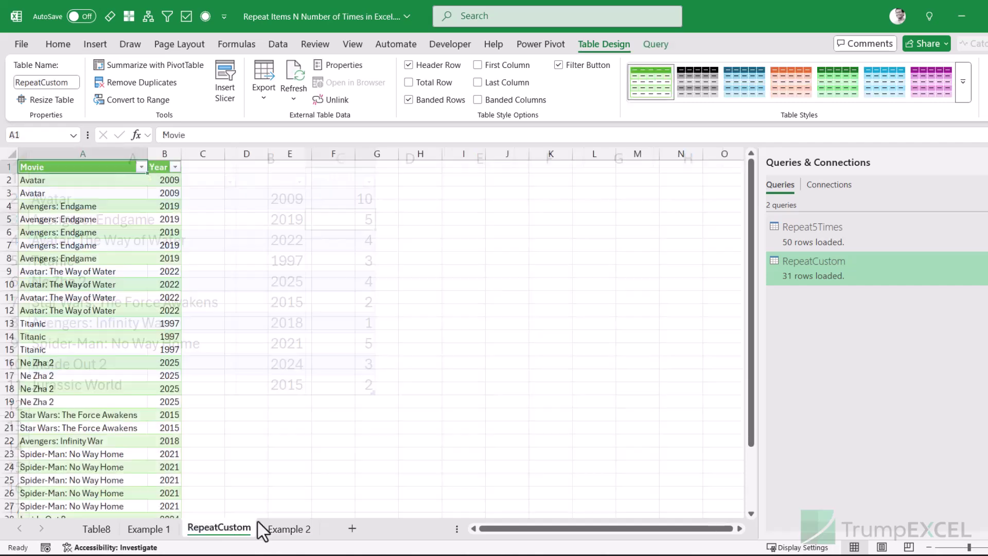
{"action": "left_click", "coordinate": [92, 195]}
{"action": "right_click", "coordinate": [92, 195]}
{"action": "left_click", "coordinate": [130, 214]}
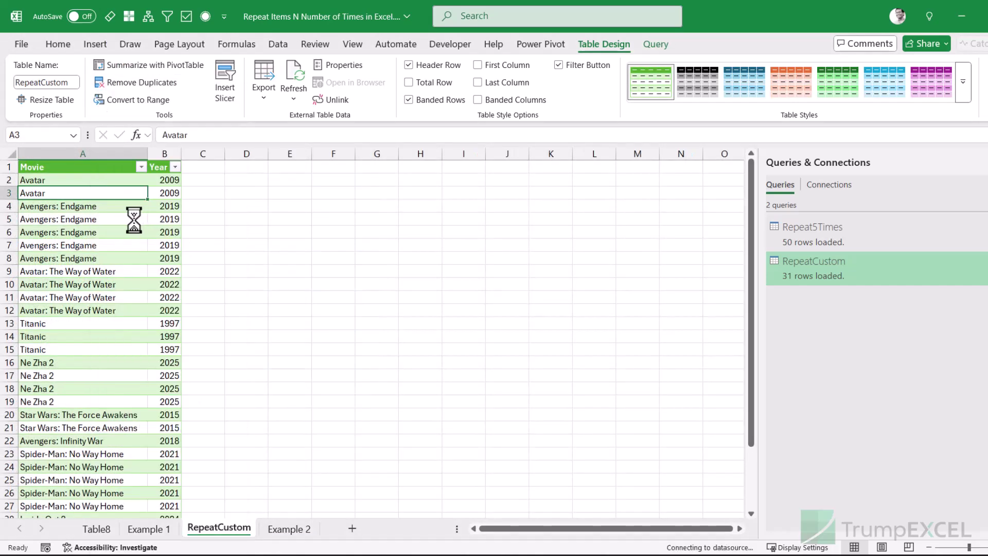
Select the ten repeated Avatar rows and compare them against the Rept value on Example 2.
{"action": "left_click_drag", "start_coordinate": [77, 192], "coordinate": [66, 294]}
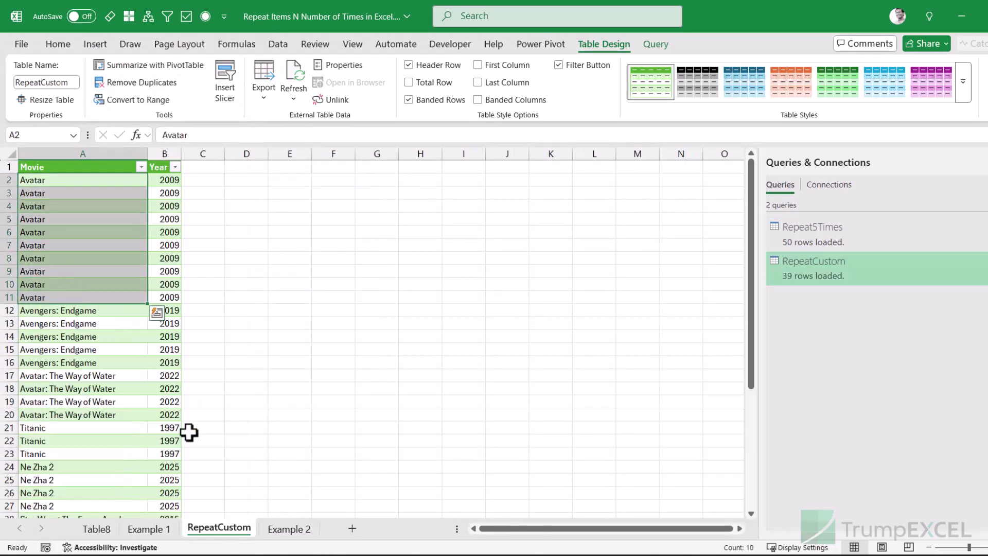
{"action": "left_click", "coordinate": [284, 530]}
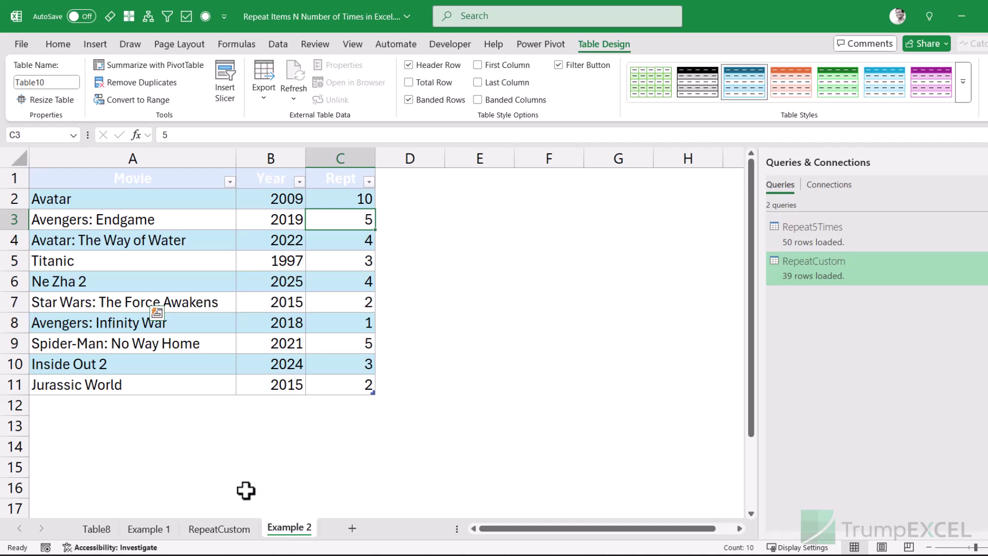
{"action": "left_click", "coordinate": [237, 529]}
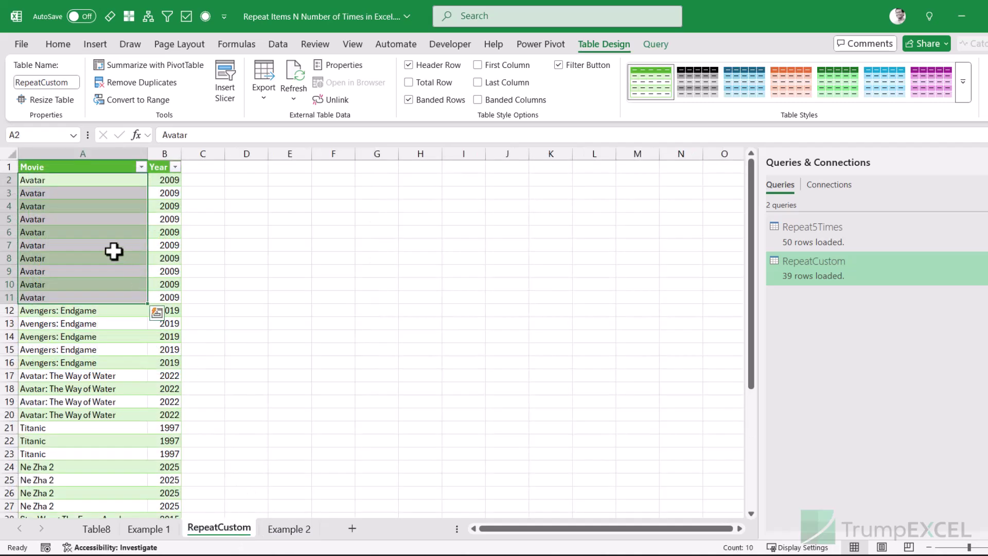